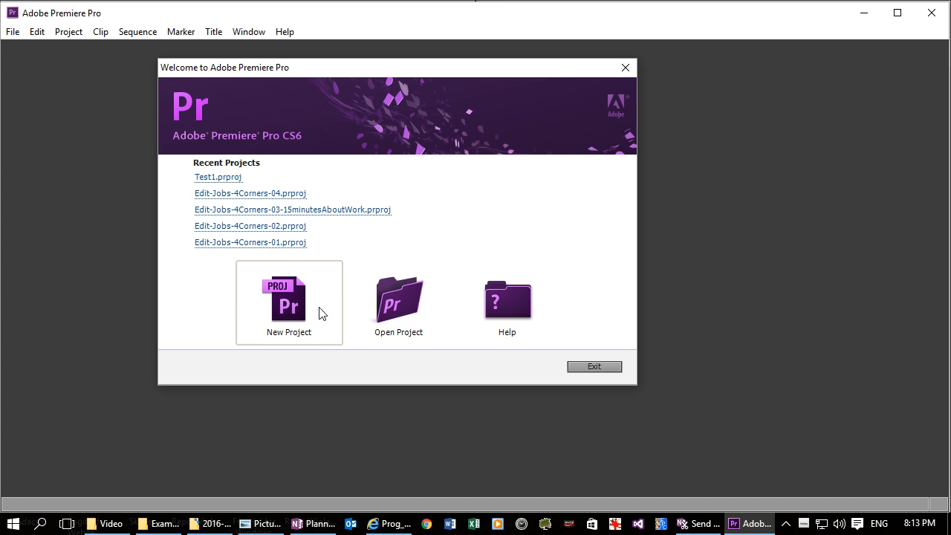
Step: Start a new project named Test2 and set its location to a new Video-Intro folder inside IPT\Video
left_click(284, 307)
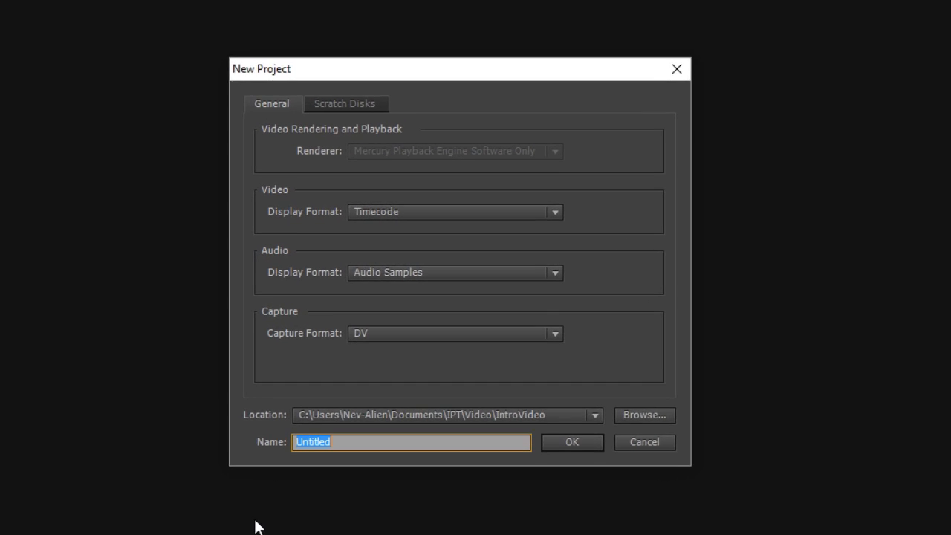
type("Test2")
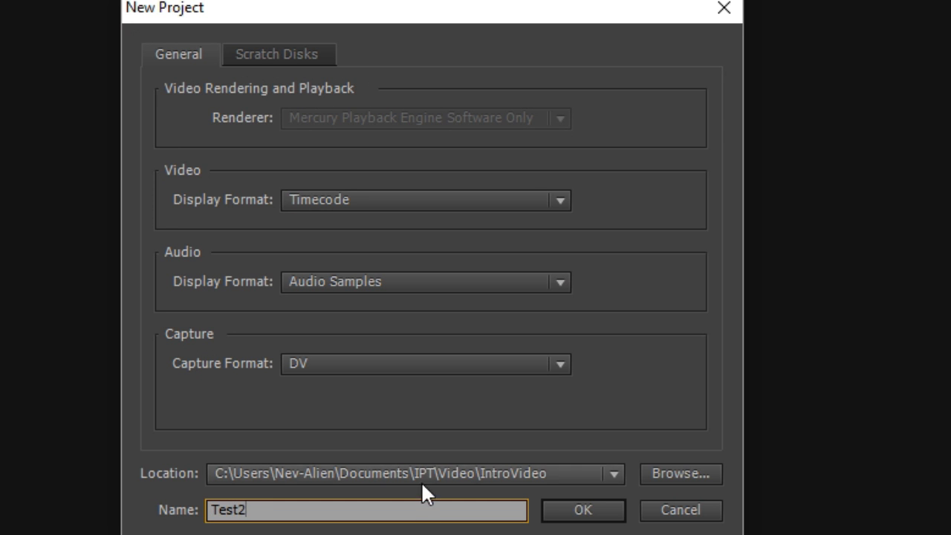
left_click(675, 476)
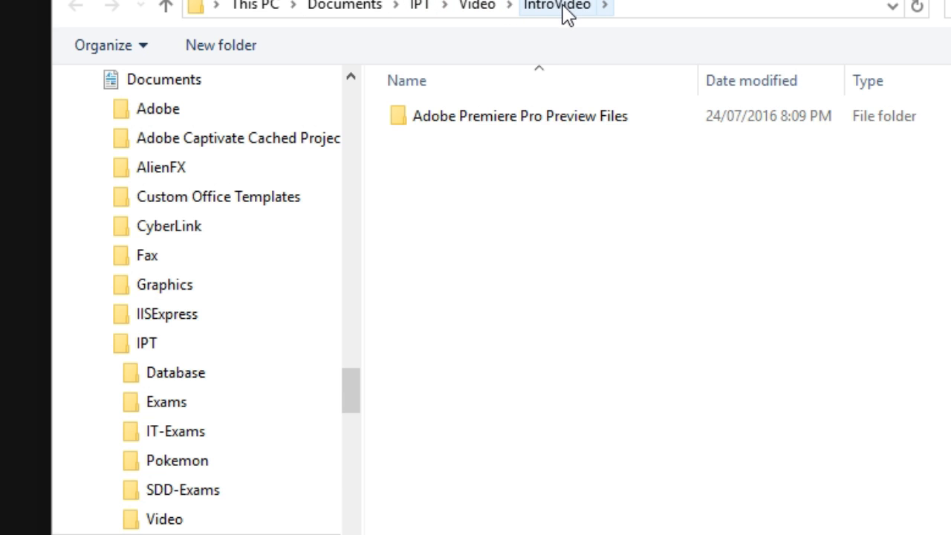
left_click(163, 520)
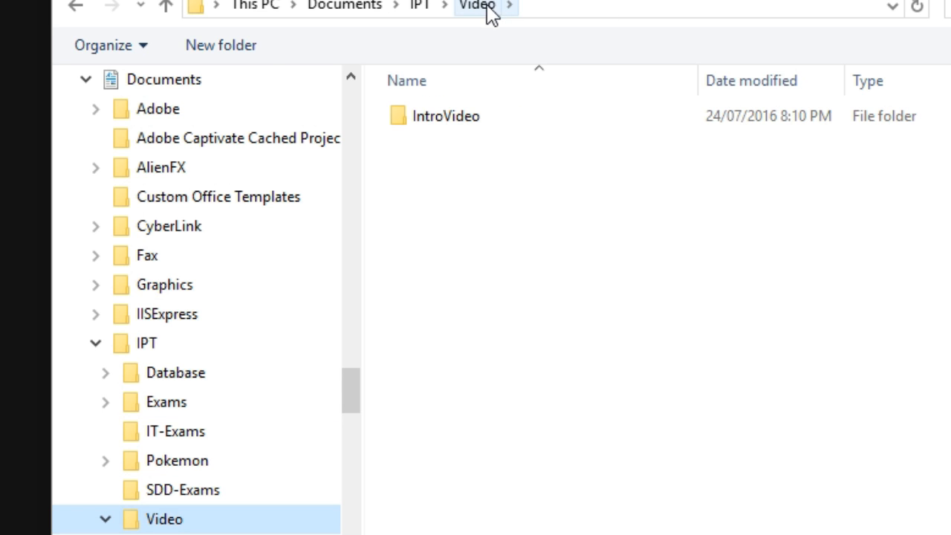
left_click(223, 43)
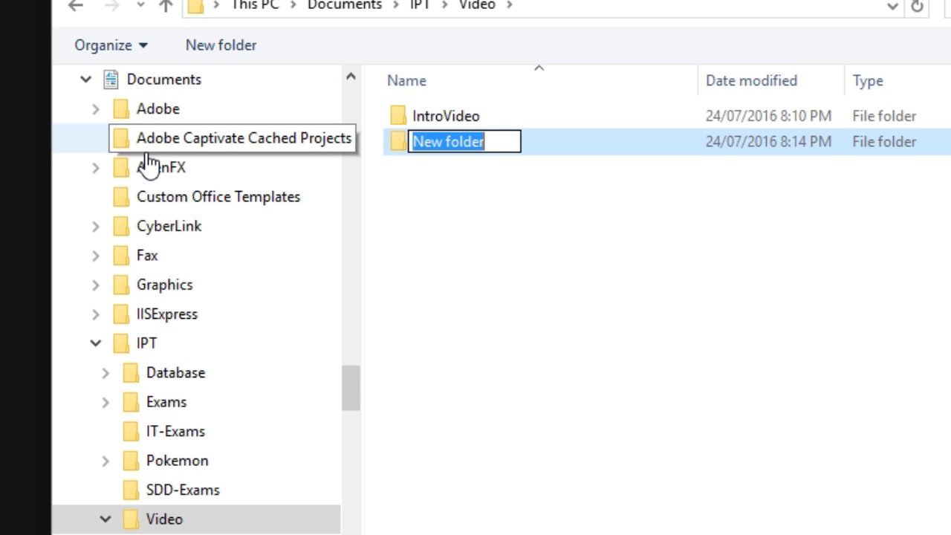
type("Vi")
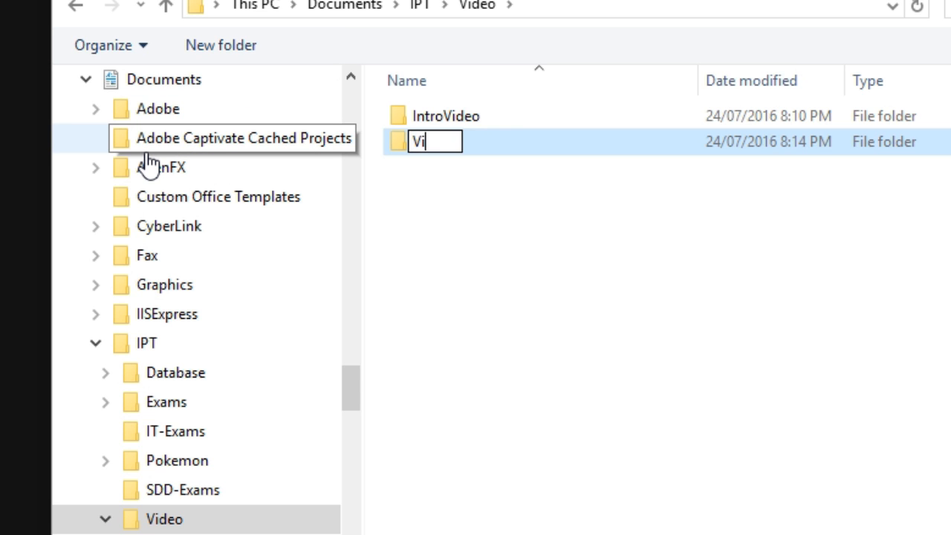
type("deo-Intro")
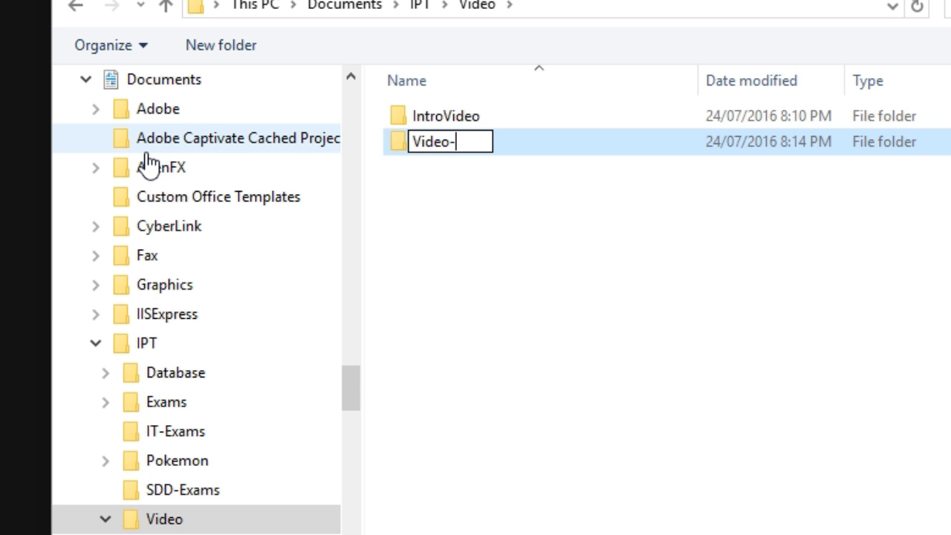
key("Return")
key("Return")
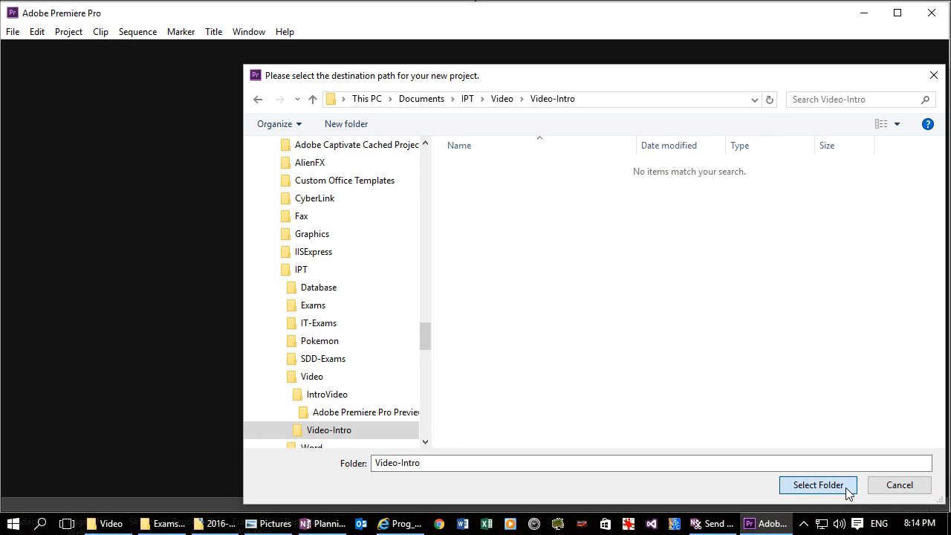
left_click(818, 484)
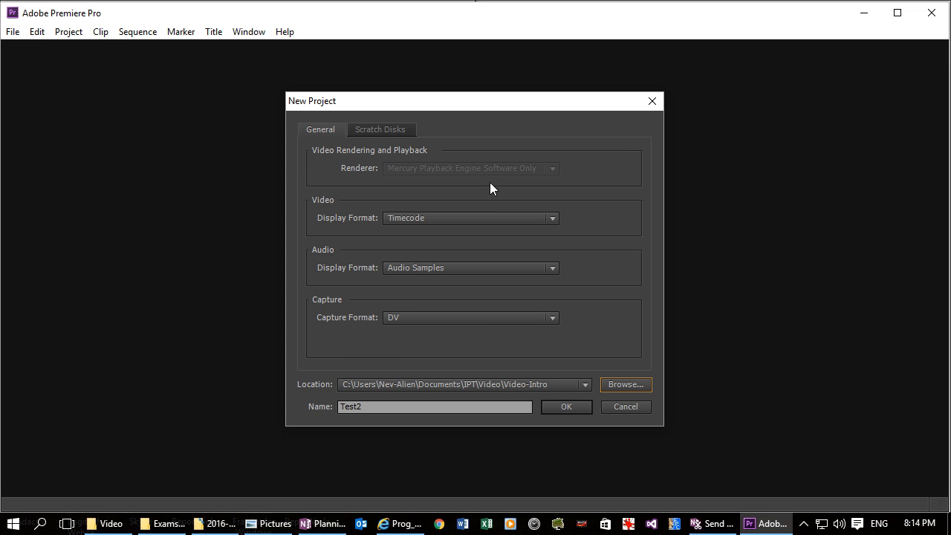
Step: Create the project and its first sequence with the HDV 1080p30 preset and the default sequence name
left_click(555, 405)
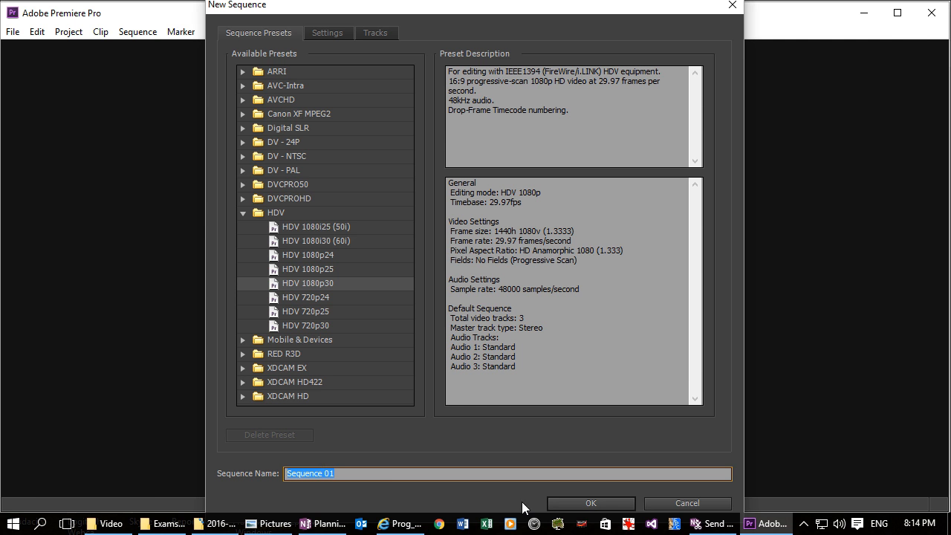
left_click(583, 503)
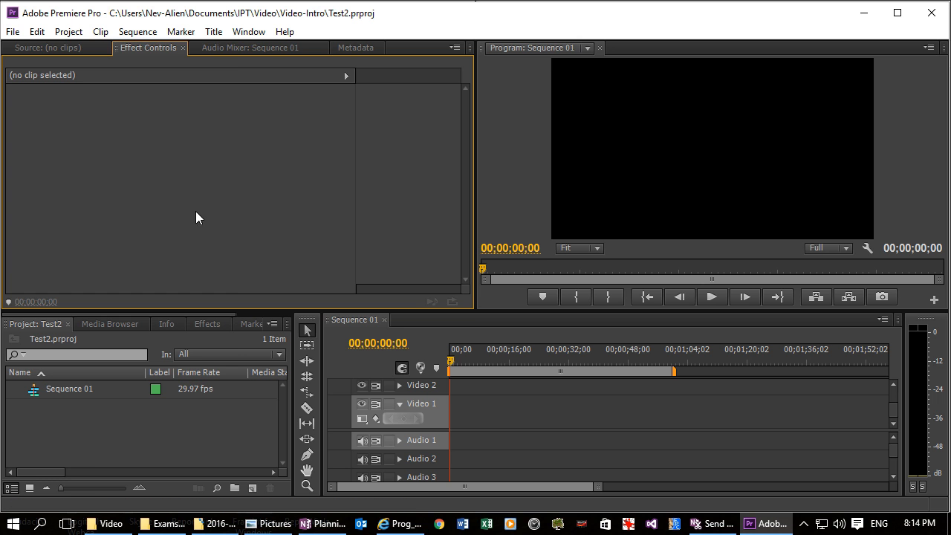
Step: Import 01 Kalimba.mp3, Wildlife[1].wmv, Windfarm2.jpg and WP_20160722_001.mp4 from the Video folder
left_click(12, 32)
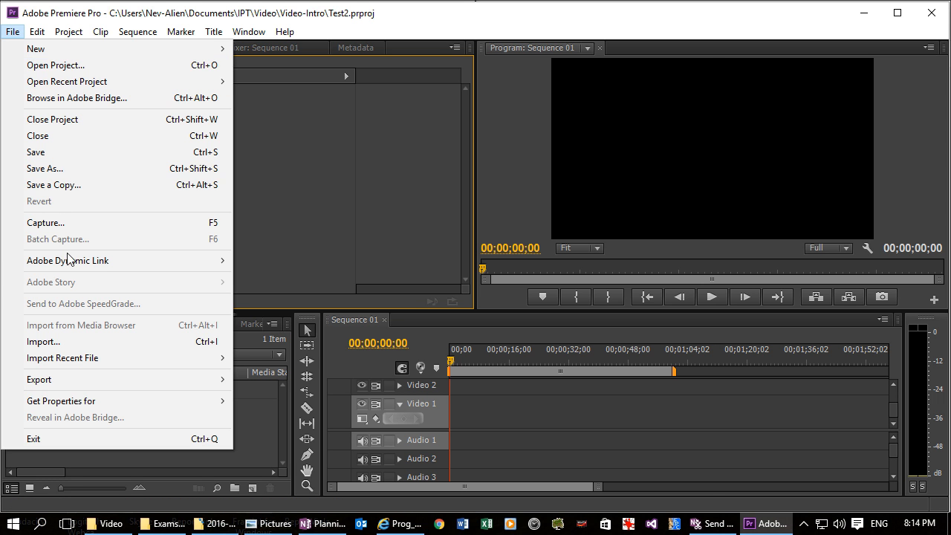
left_click(54, 348)
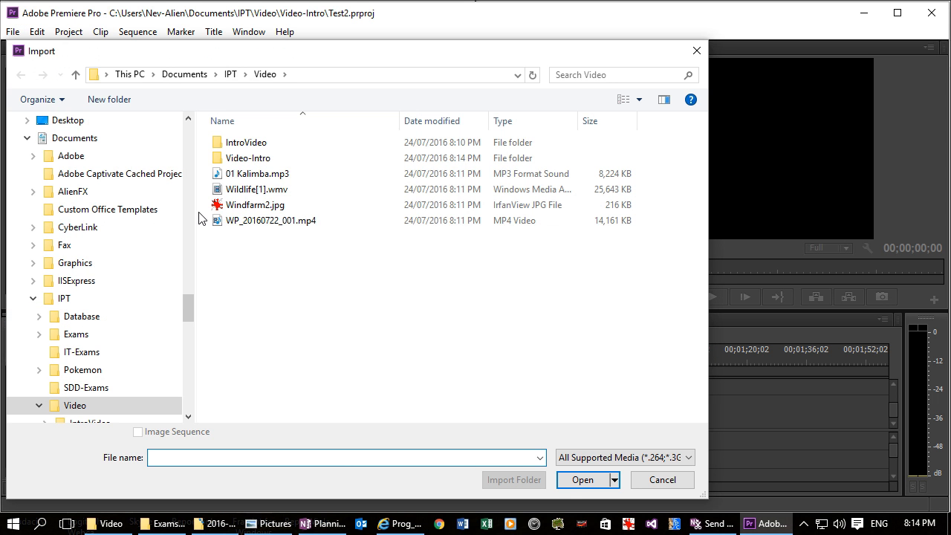
left_click(219, 179)
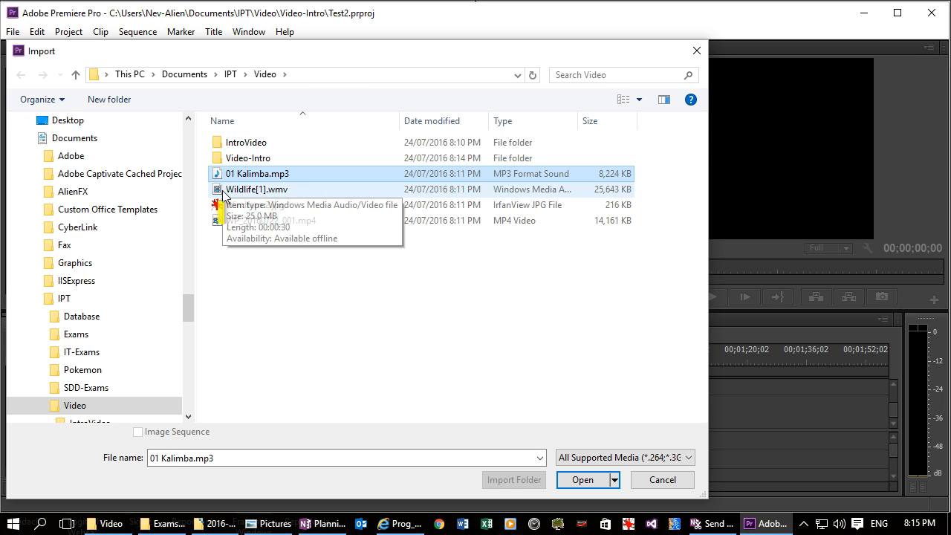
left_click(224, 192, "ctrl")
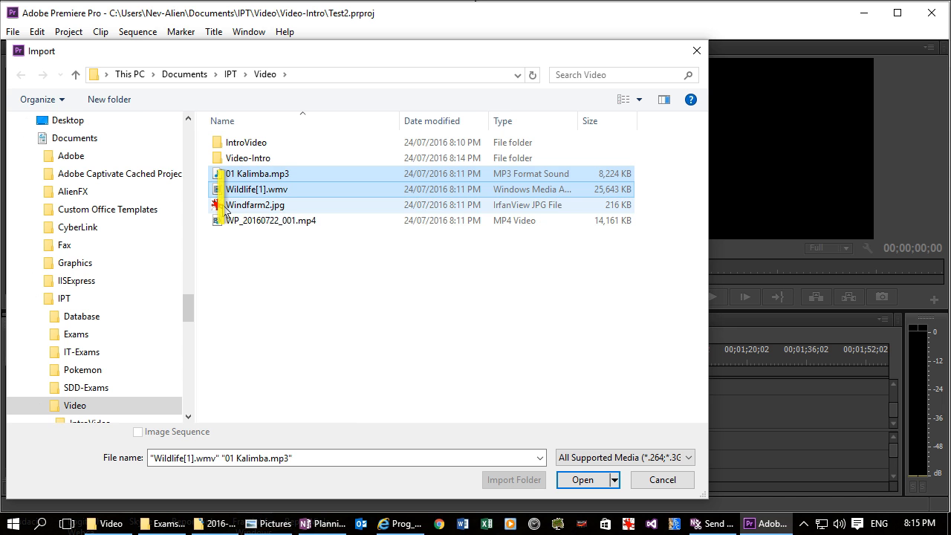
left_click(225, 209, "ctrl")
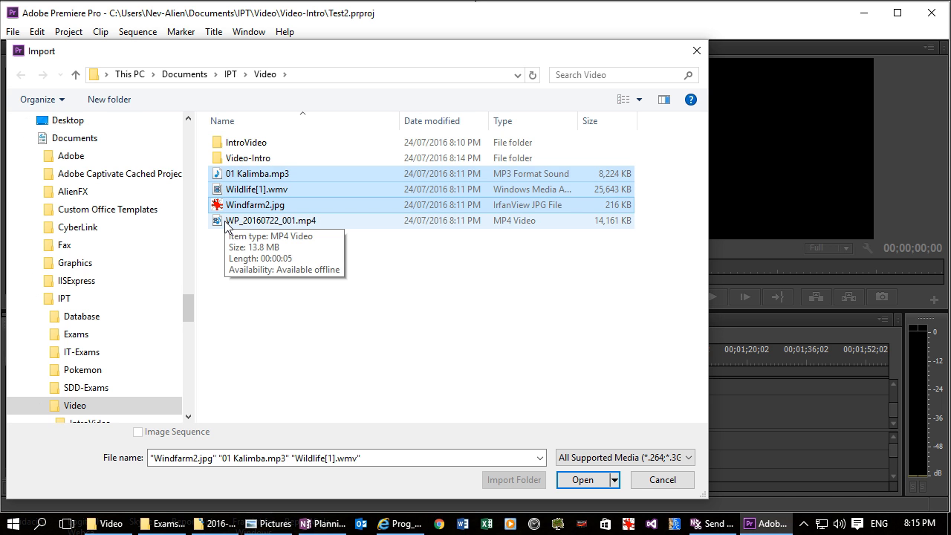
left_click(225, 223, "ctrl")
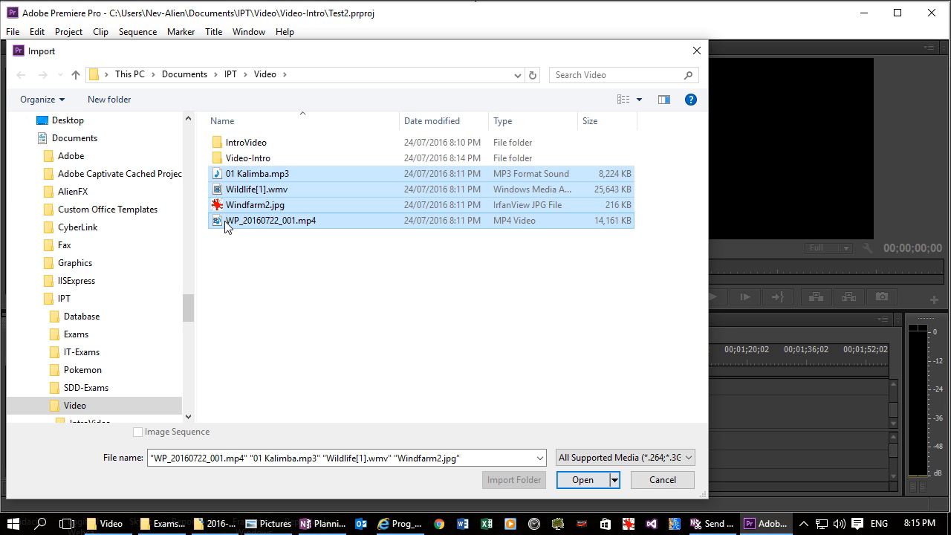
left_click(591, 482)
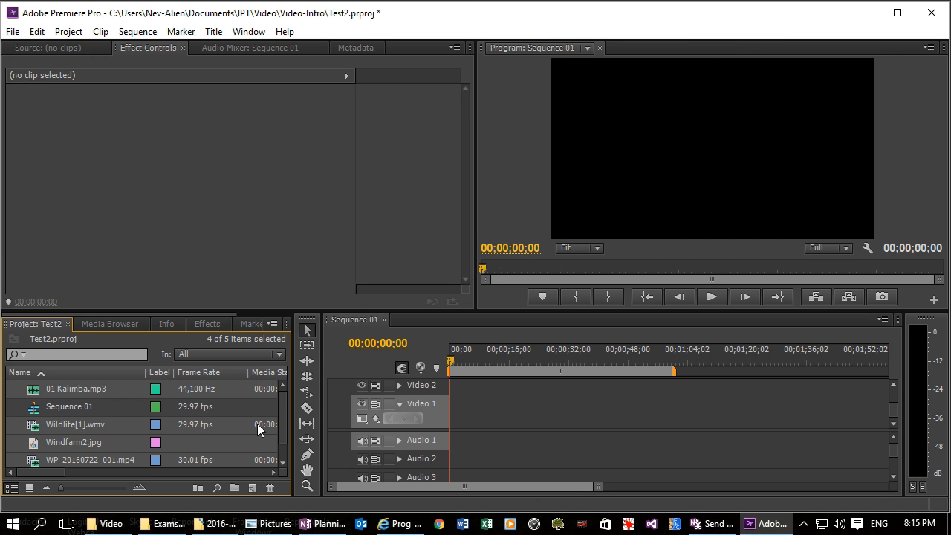
Step: Place Wildlife[1].wmv on Video 1 a few seconds after the start, changing the sequence settings to match the clip
left_click(33, 424)
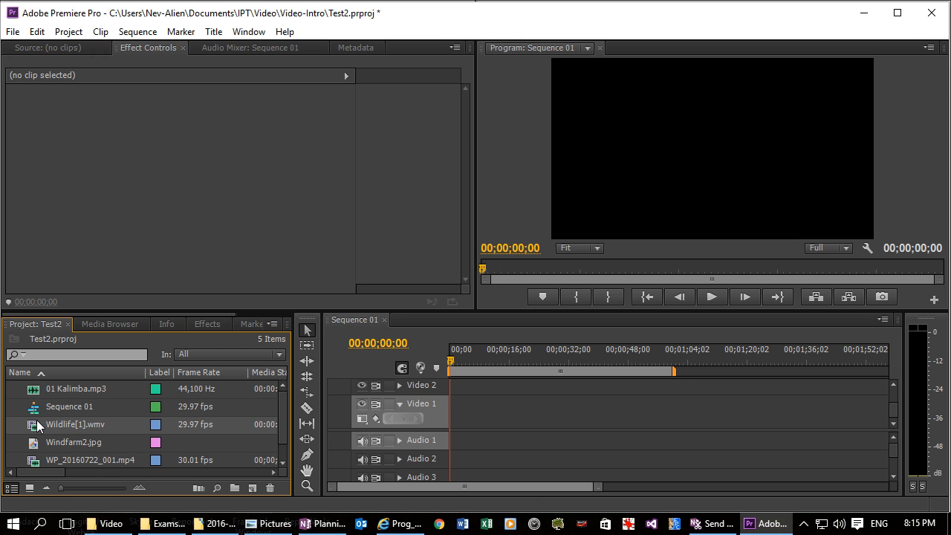
mouse_move(38, 420)
left_mouse_down()
mouse_move(198, 433)
mouse_move(481, 434)
mouse_move(450, 433)
mouse_move(466, 430)
left_mouse_up()
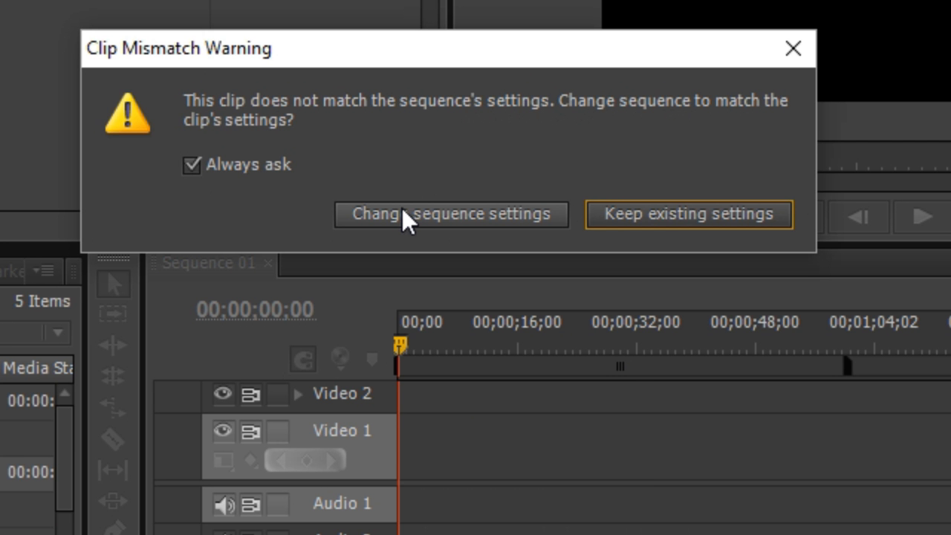
left_click(402, 212)
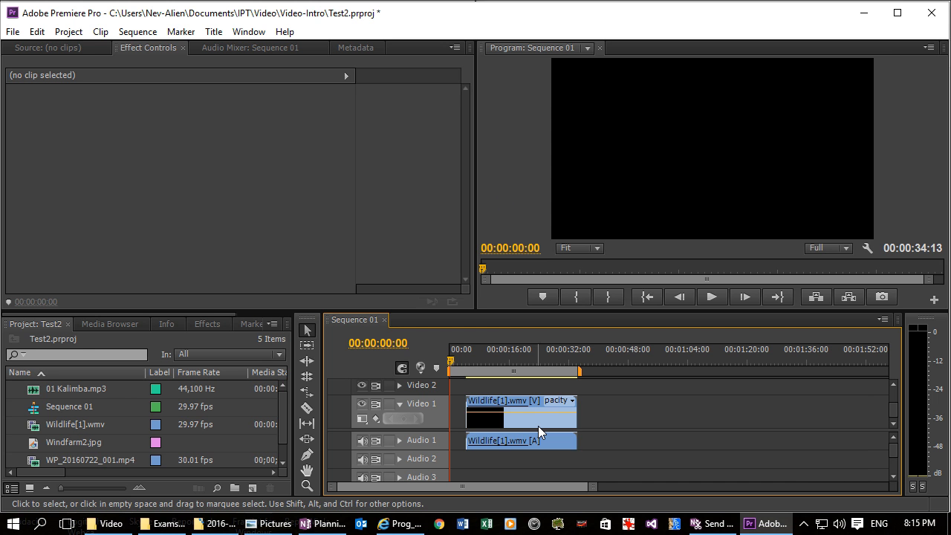
Step: Place WP_20160722_001.mp4 on Video 2 and Windfarm2.jpg on Video 3, both above the middle of the Wildlife clip at about 17 s
left_click_drag(507, 310, 507, 274)
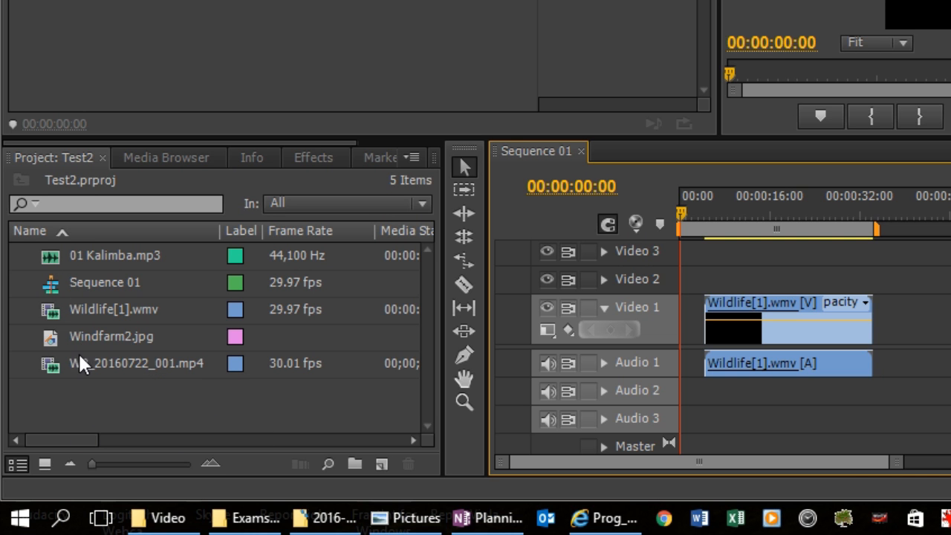
left_click_drag(72, 363, 773, 281)
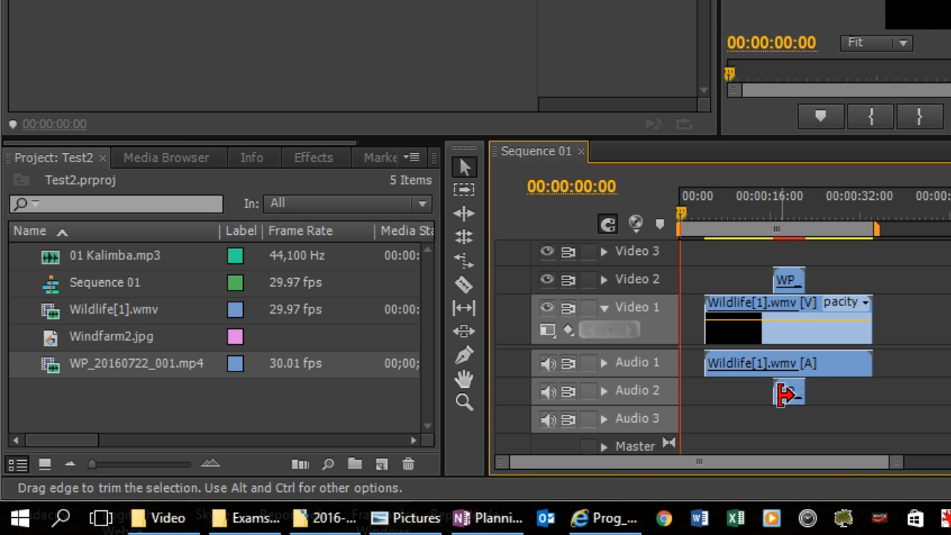
left_click(56, 330)
left_click_drag(55, 331, 790, 251)
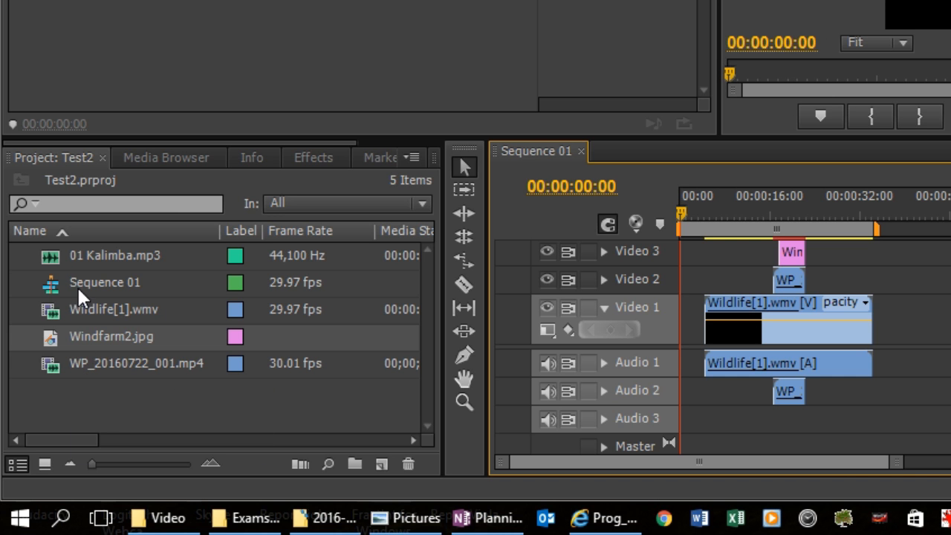
Step: Add 01 Kalimba.mp3 to Audio 3 from the sequence start and trim its end to the end of the Wildlife clip
left_click_drag(66, 261, 677, 422)
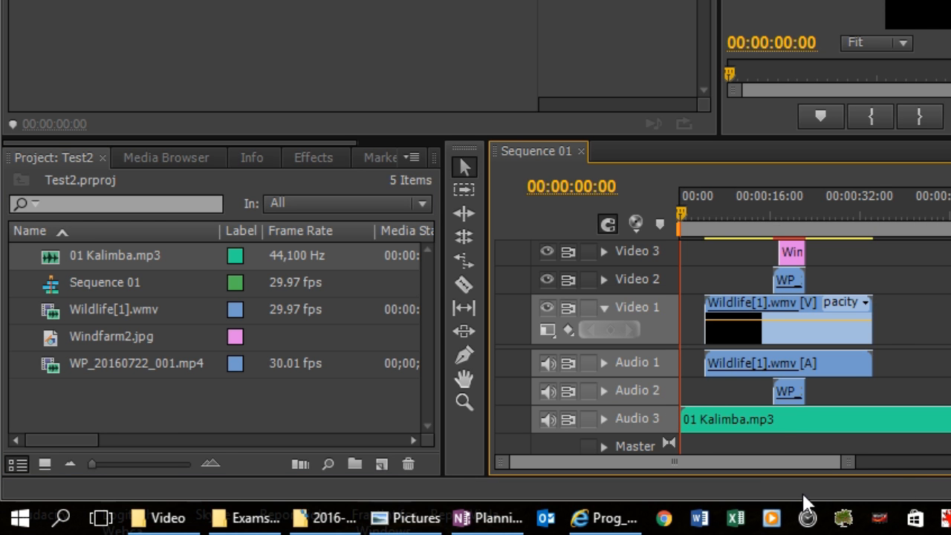
left_click_drag(766, 463, 801, 475)
left_click_drag(636, 467, 753, 490)
left_click_drag(453, 490, 252, 473)
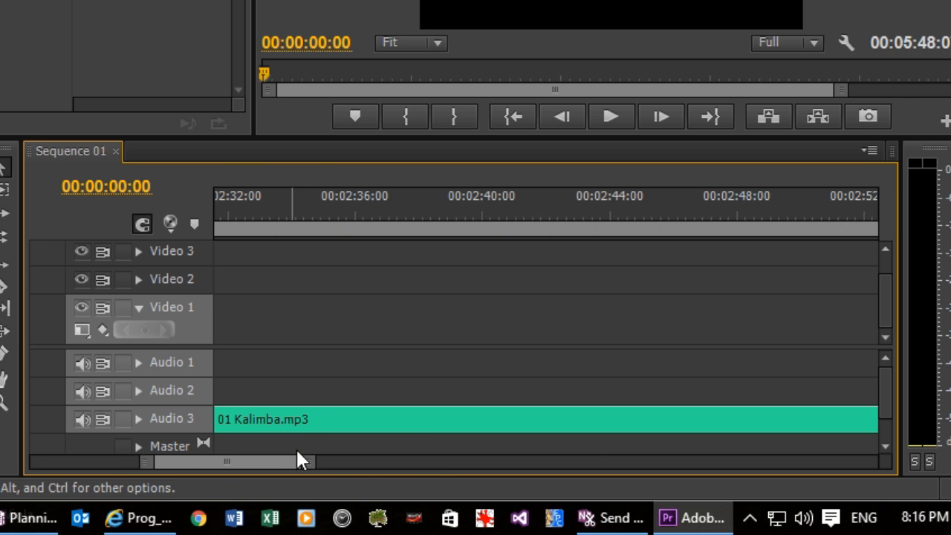
left_click_drag(312, 467, 725, 484)
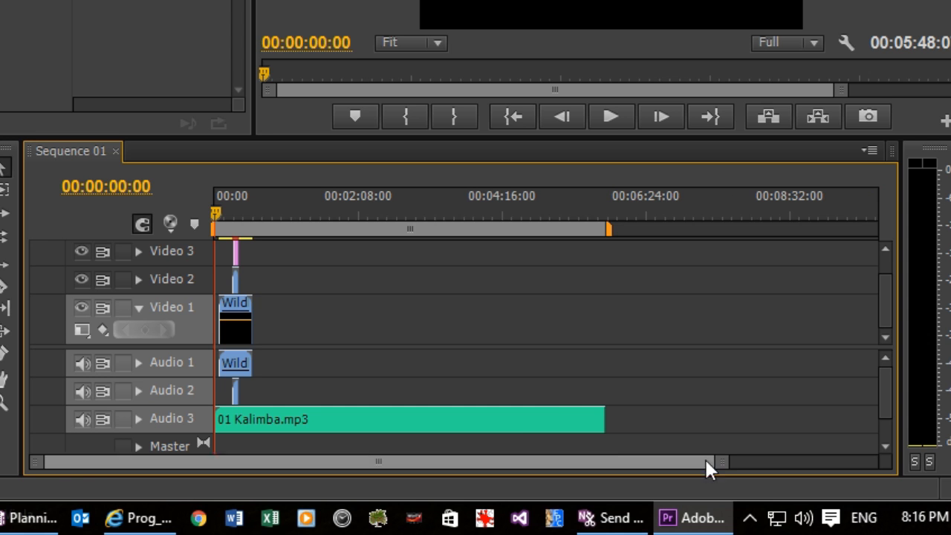
left_click_drag(598, 420, 245, 419)
left_click_drag(720, 465, 626, 503)
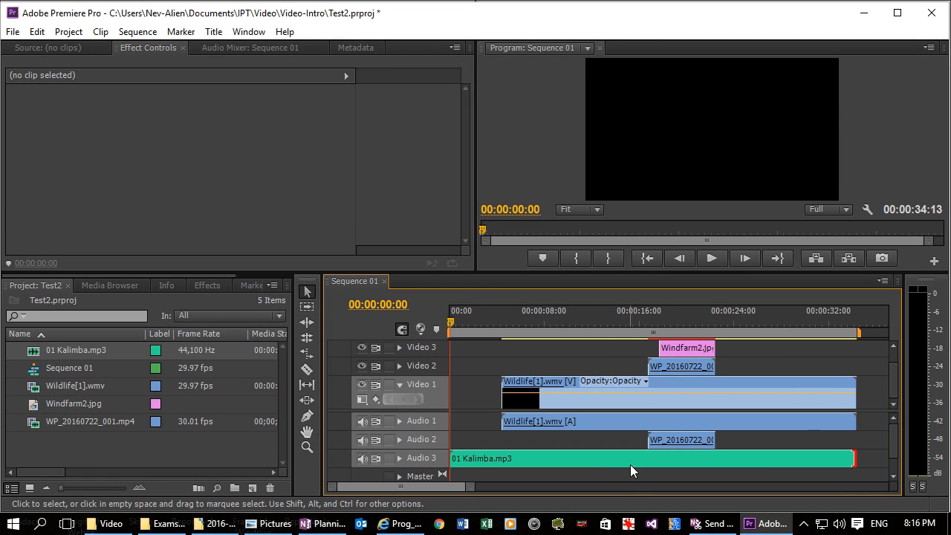
Step: Move Windfarm2.jpg to Video 2 at about 12 s and the WP_20160722_001.mp4 clip to Video 3 at about 13 s, previewing their overlap
left_click_drag(451, 325, 675, 323)
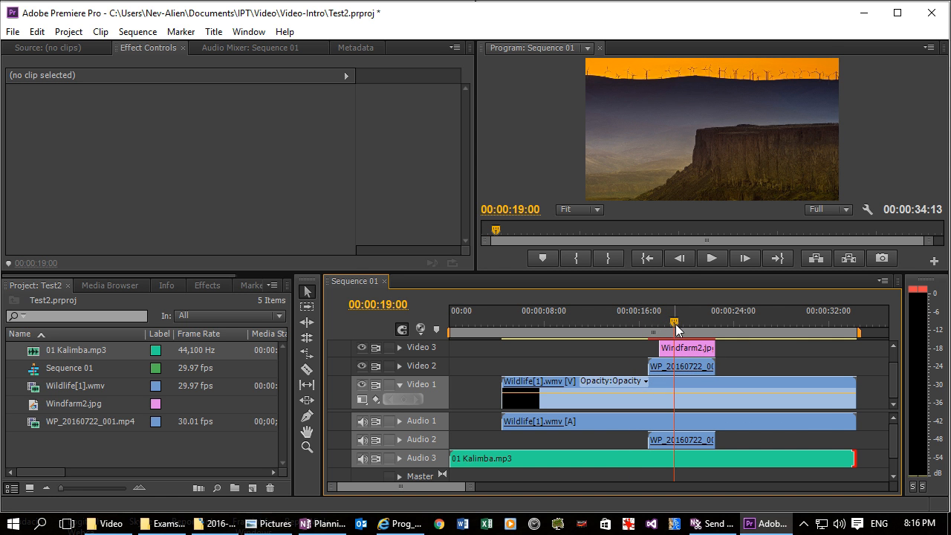
left_click_drag(680, 352, 617, 366)
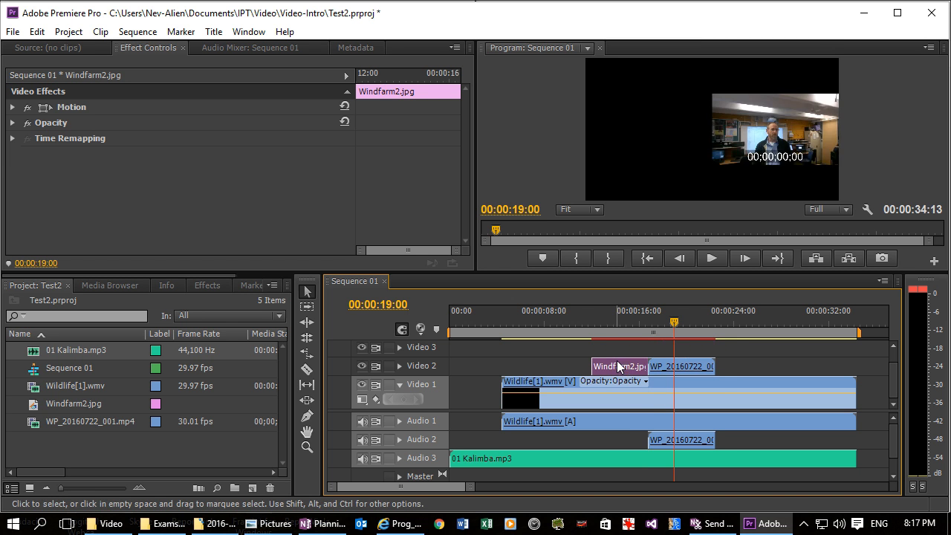
left_click_drag(680, 371, 644, 354)
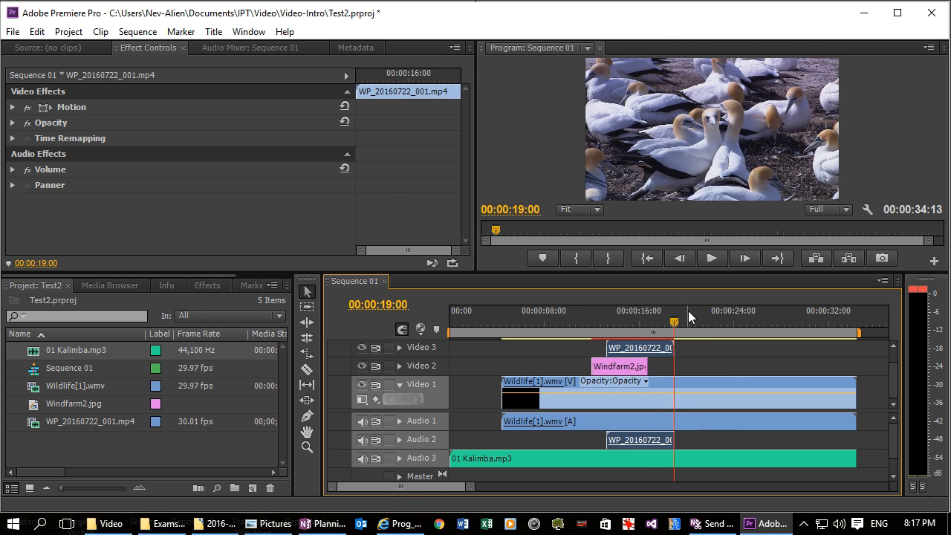
left_click_drag(673, 325, 635, 325)
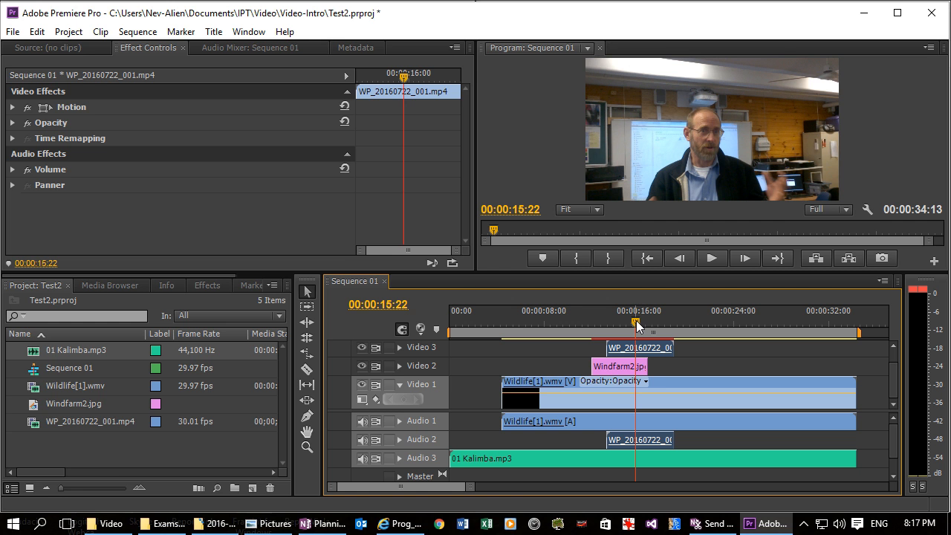
Step: Return Windfarm2.jpg to Video 3 at about 9 s and WP_20160722_001.mp4 to Video 2, with the image overlapping the clip's start
left_click(624, 369)
left_click_drag(623, 369, 582, 348)
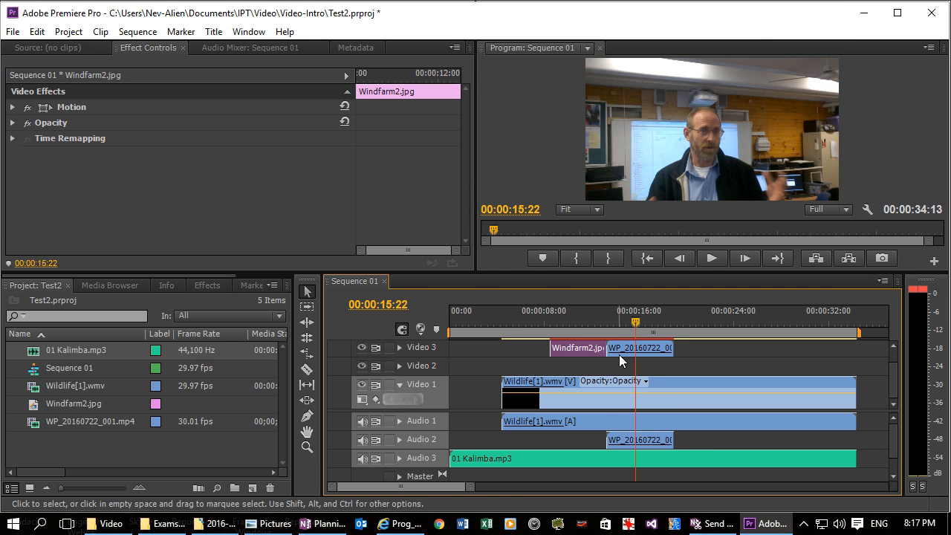
mouse_move(648, 352)
left_mouse_down()
mouse_move(657, 358)
mouse_move(648, 366)
left_mouse_up()
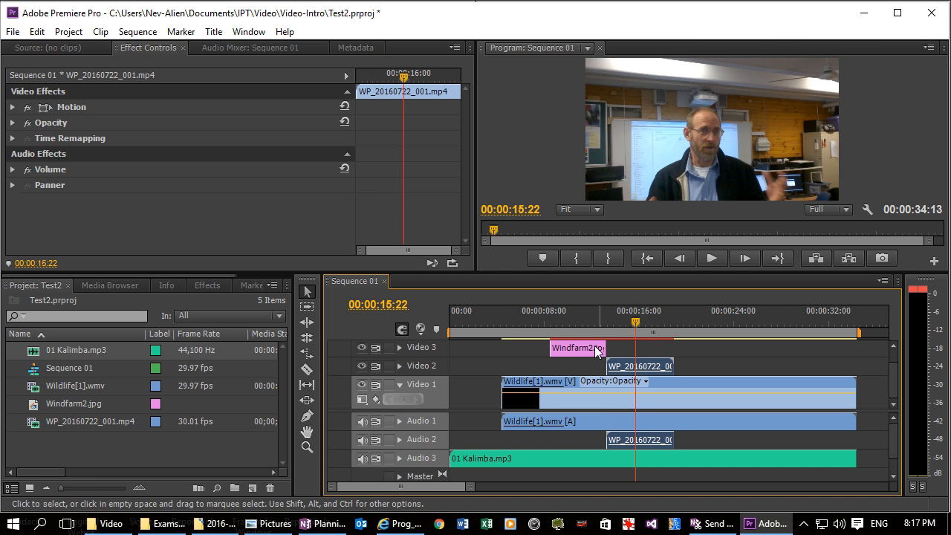
mouse_move(592, 352)
left_mouse_down()
mouse_move(658, 354)
mouse_move(600, 349)
left_mouse_up()
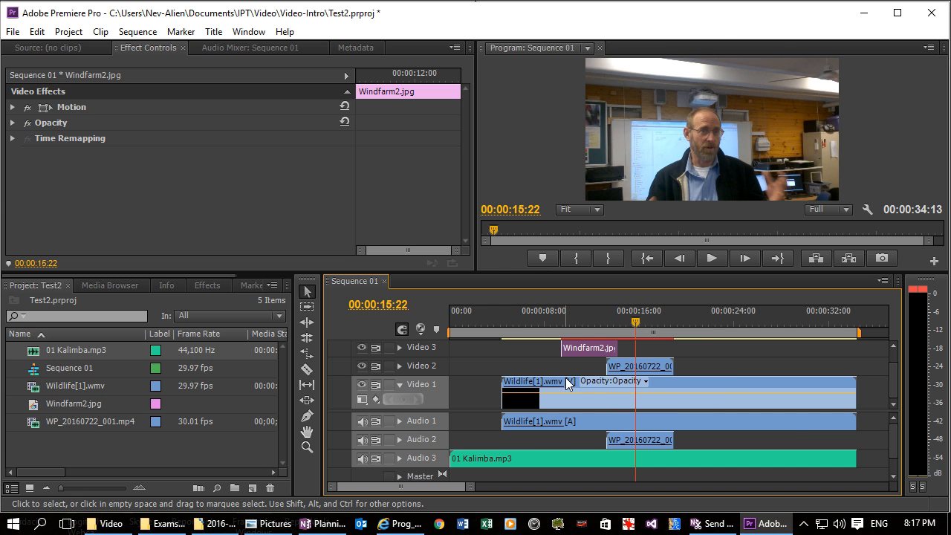
Step: Move Windfarm2.jpg from Video 3 to Video 2 at the start of the sequence
mouse_move(724, 379)
left_mouse_down()
mouse_move(731, 370)
mouse_move(731, 384)
left_mouse_up()
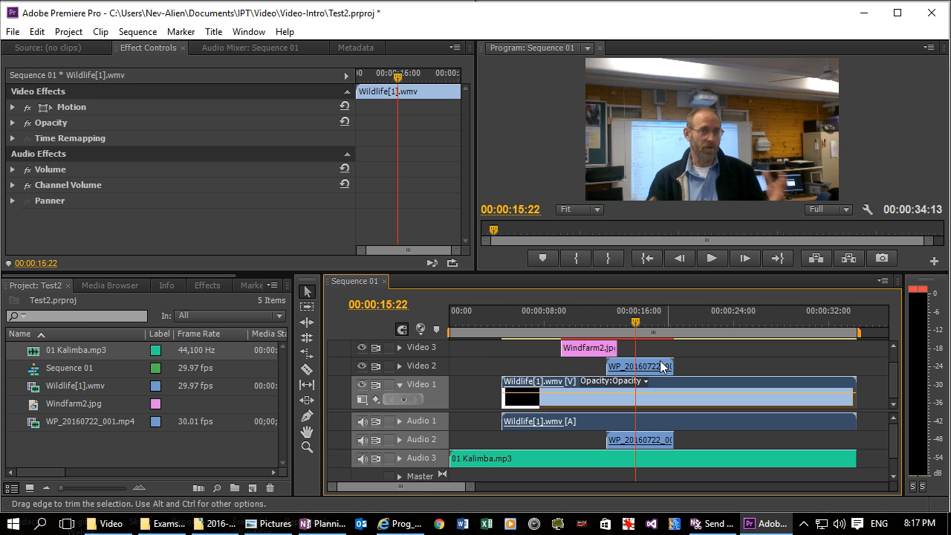
left_click_drag(593, 349, 461, 363)
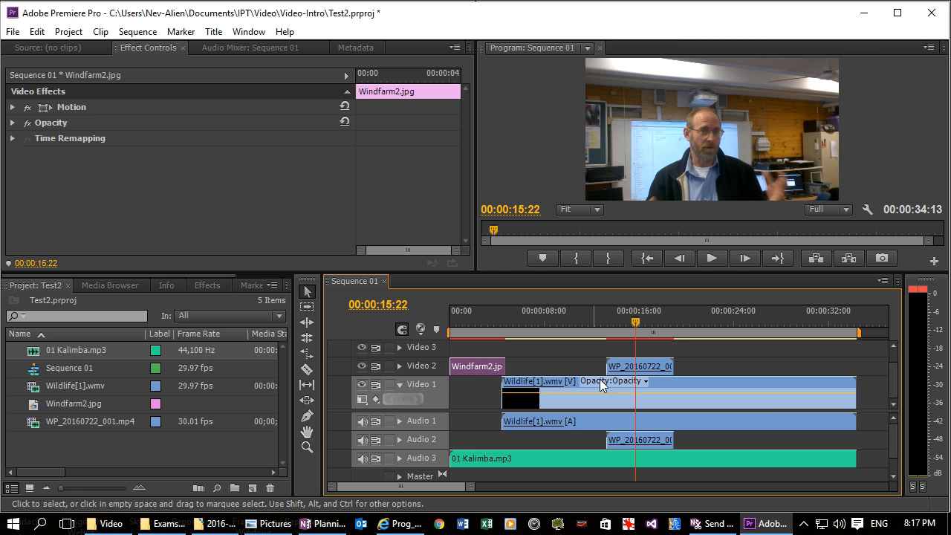
left_click_drag(648, 366, 494, 387)
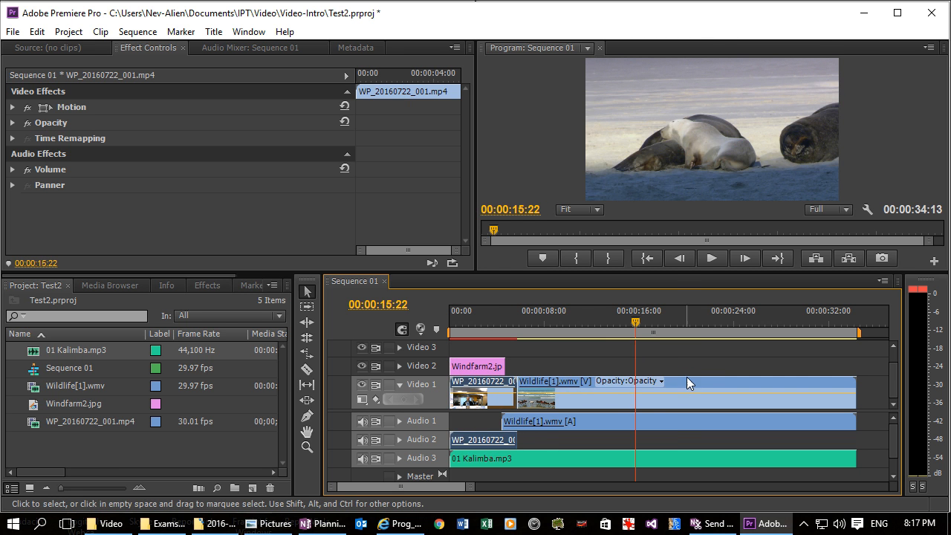
left_click_drag(689, 383, 688, 353)
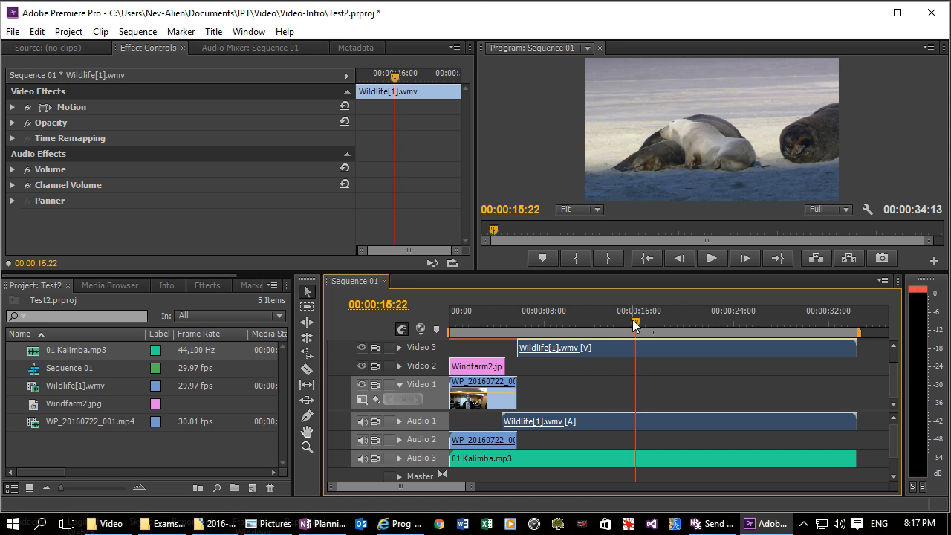
left_click_drag(633, 319, 598, 321)
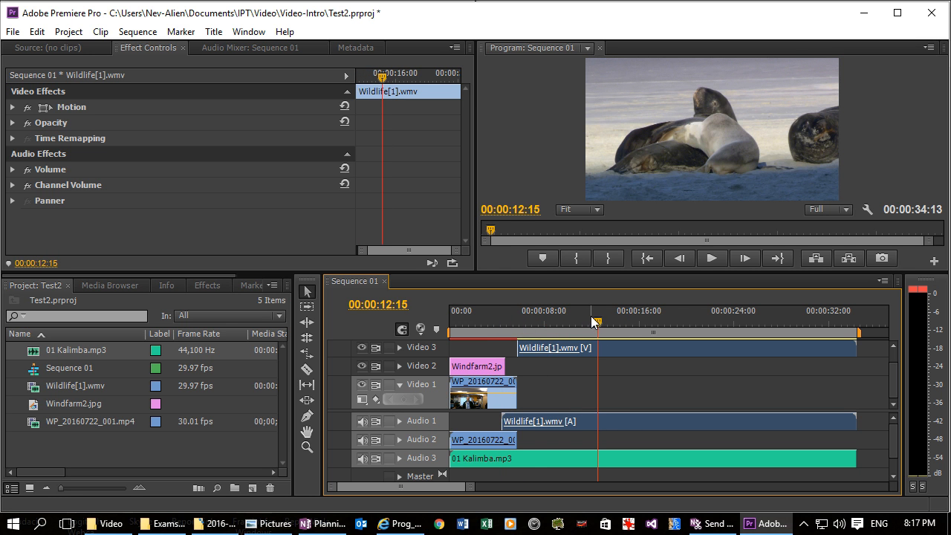
key("ctrl+z")
key("ctrl+z")
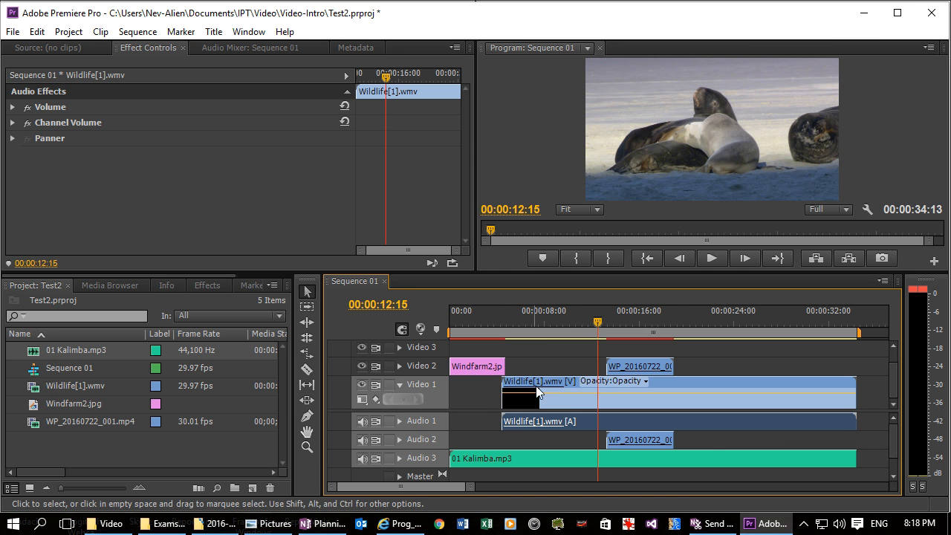
Step: Restack the clips with Wildlife on Video 3 from the sequence start, Windfarm2.jpg on Video 2 at about 4 s and WP_20160722_001.mp4 on Video 1 at about 7 s
left_click_drag(558, 387, 558, 355)
left_click_drag(621, 369, 570, 384)
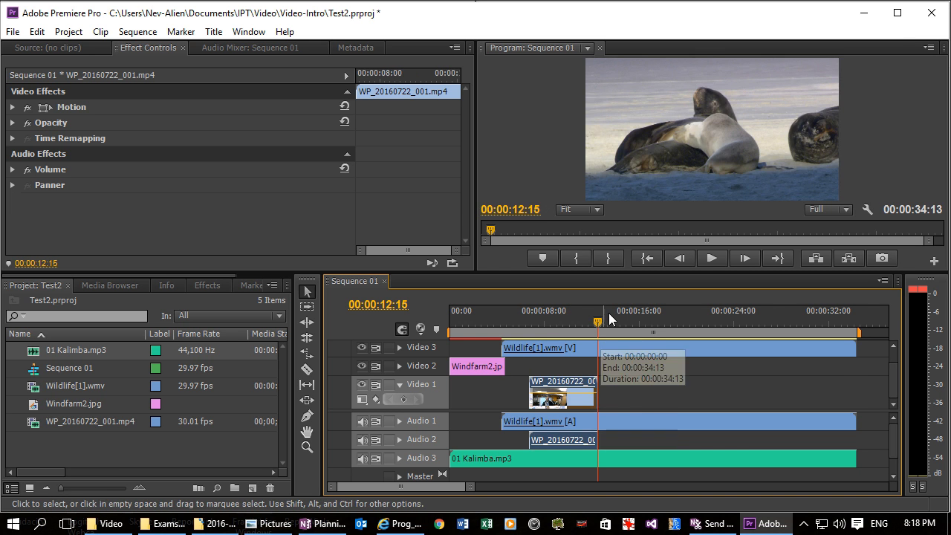
left_click_drag(484, 370, 537, 367)
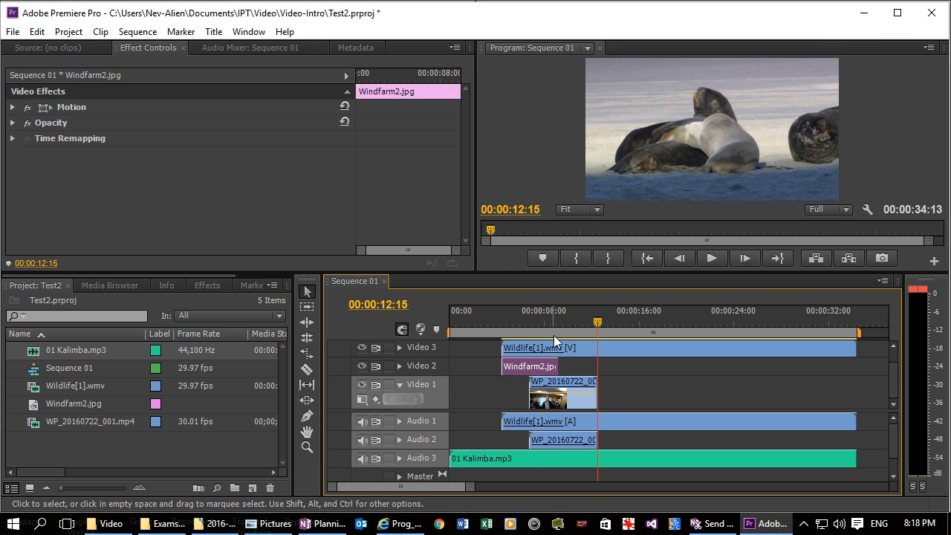
left_click_drag(626, 356, 576, 356)
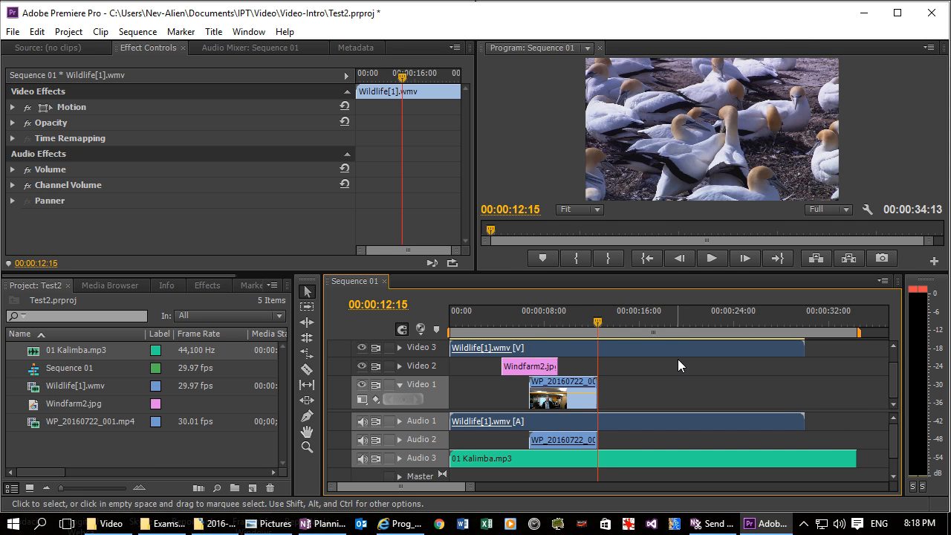
Step: Add an Opacity keyframe at 100% to the Wildlife clip at 00:00:04:04
left_click_drag(598, 320, 491, 324)
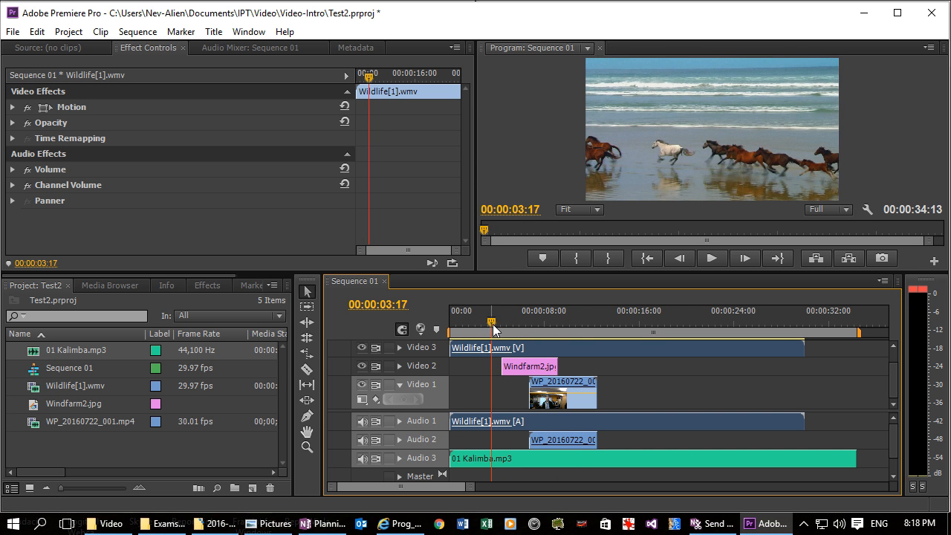
double_click(533, 351)
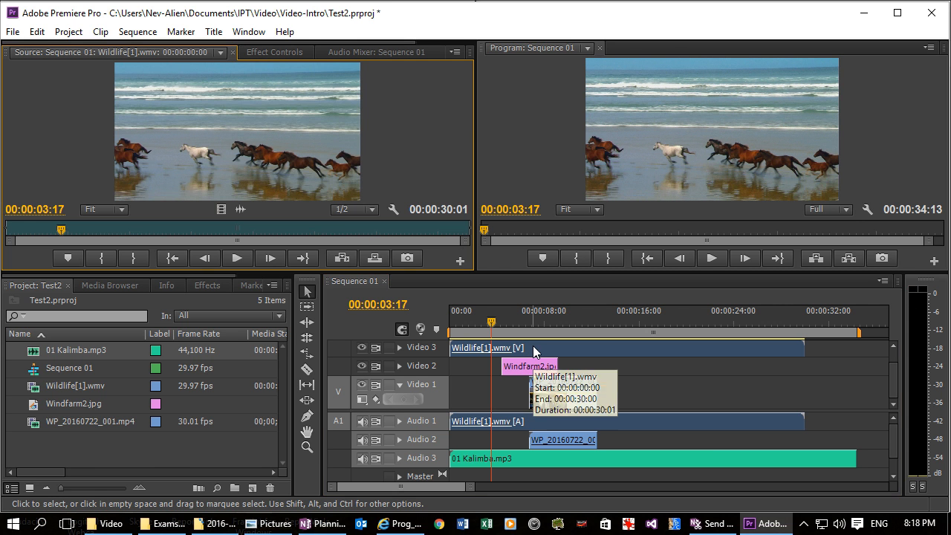
left_click(264, 54)
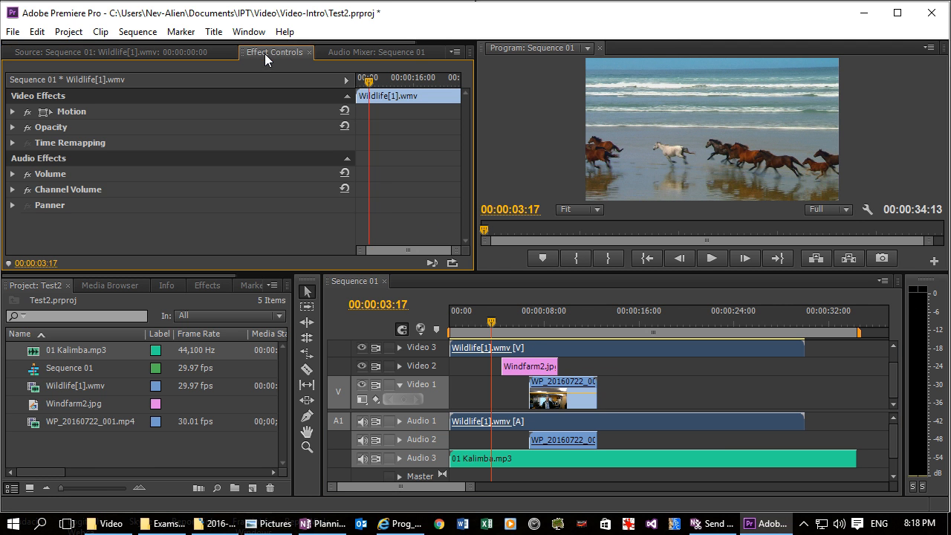
left_click(13, 128)
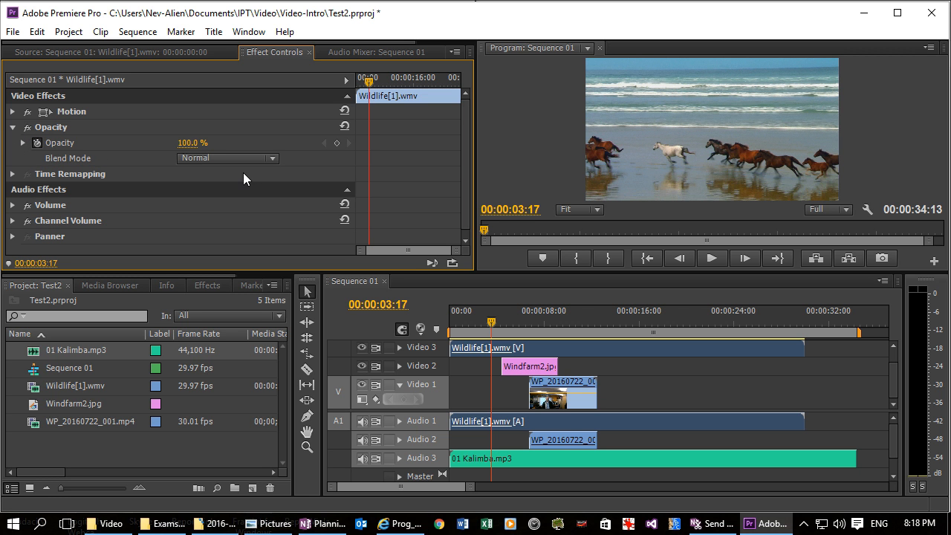
left_click_drag(369, 81, 370, 88)
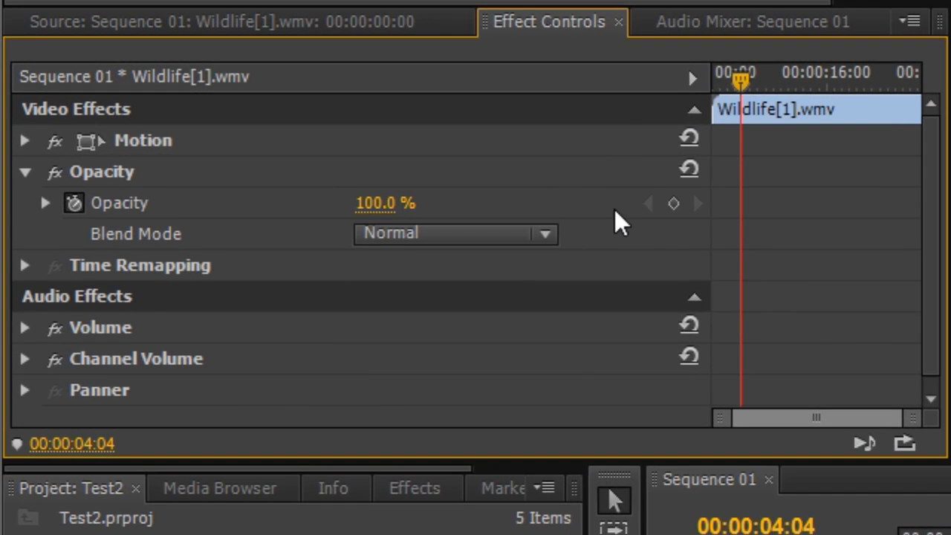
left_click(675, 203)
Step: Add a second Opacity keyframe to the Wildlife clip at 00:00:04:29 and set its opacity to 10%
left_click_drag(746, 80, 753, 79)
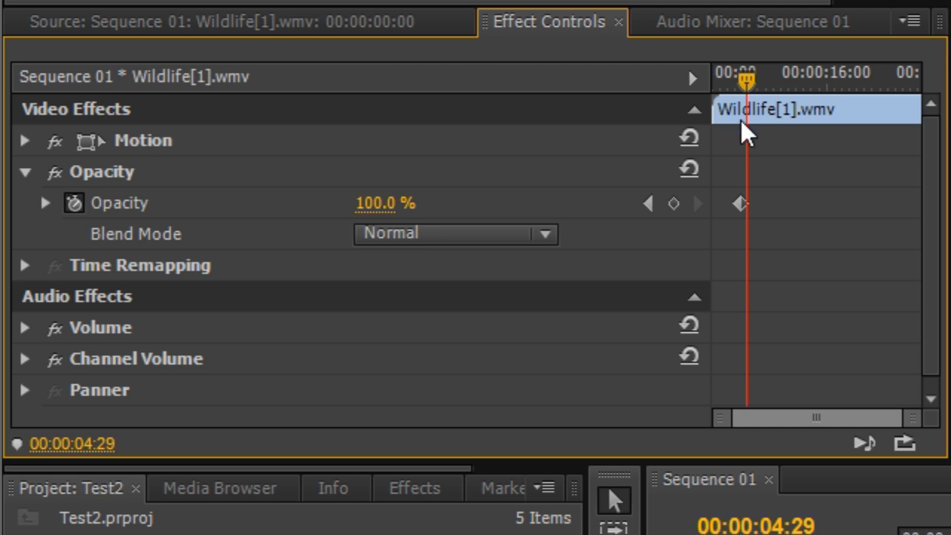
left_click(673, 202)
left_click(377, 202)
type("10")
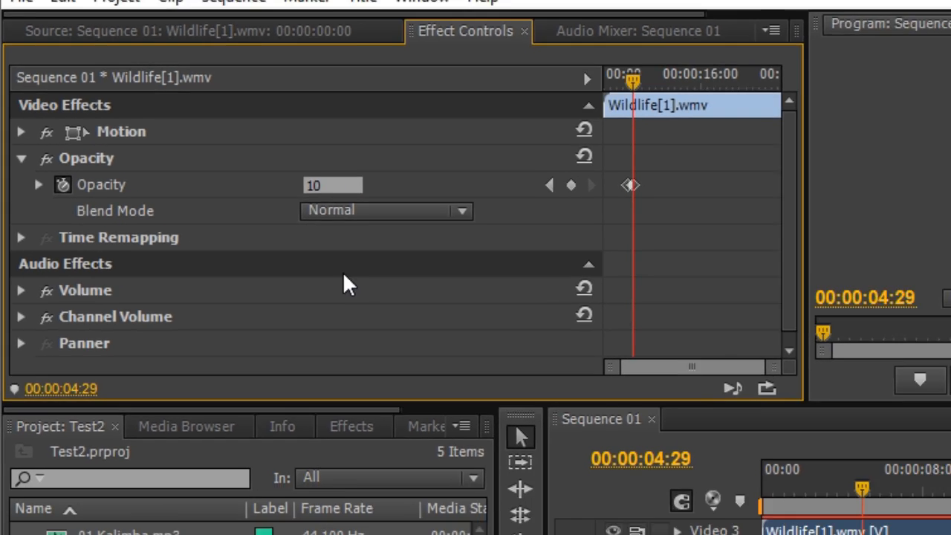
key("Return")
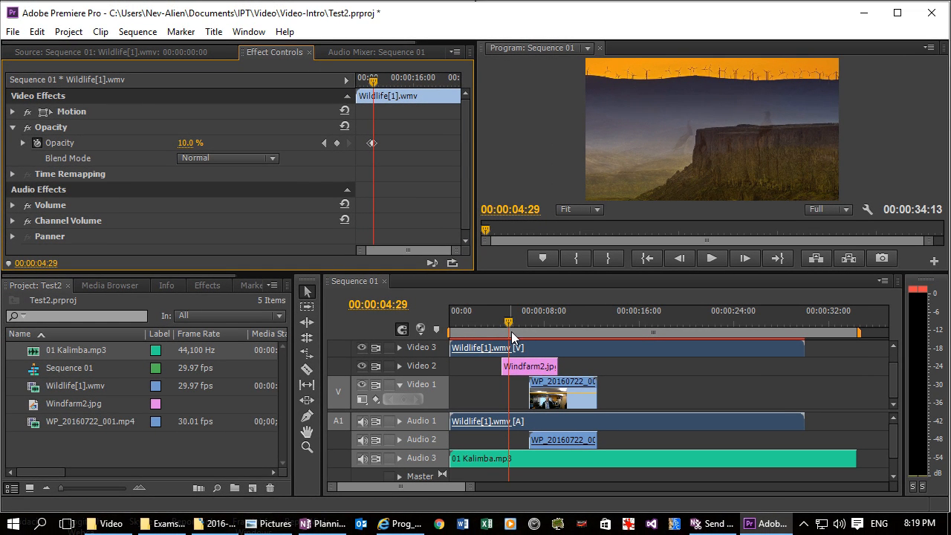
Step: Preview the Wildlife fade up to about 6 s, then enlarge the timeline area and expand Video 3 to show its opacity keyframes
left_click(508, 321)
mouse_move(507, 323)
left_mouse_down()
mouse_move(493, 323)
mouse_move(524, 330)
left_mouse_up()
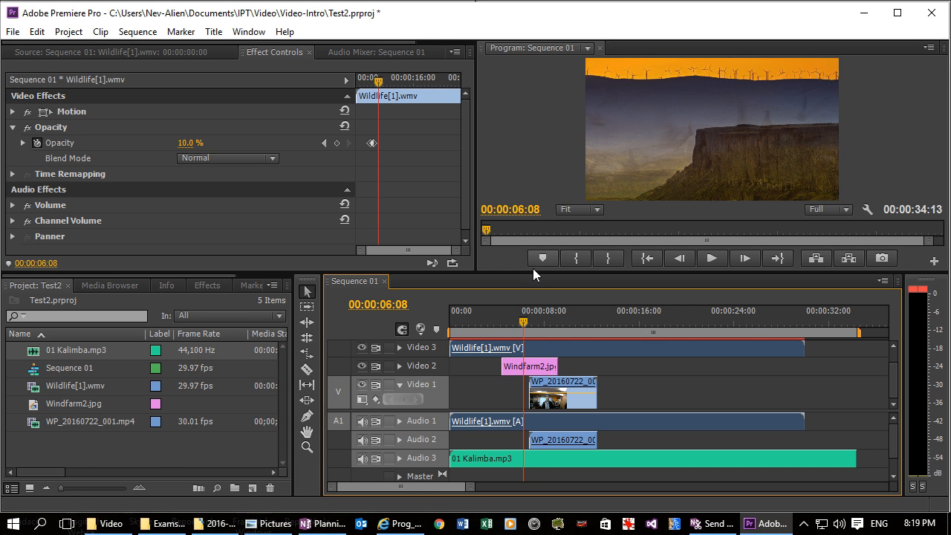
left_click_drag(532, 270, 530, 231)
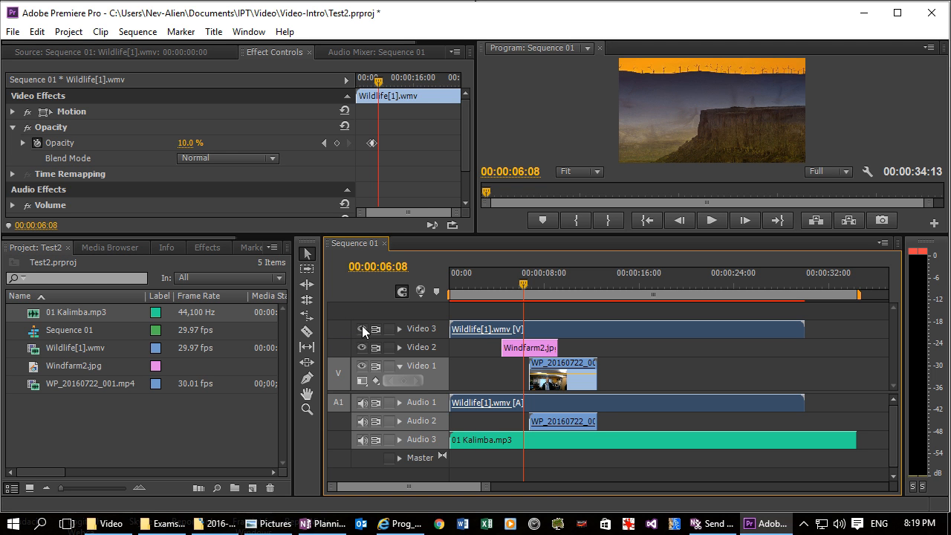
left_click(400, 329)
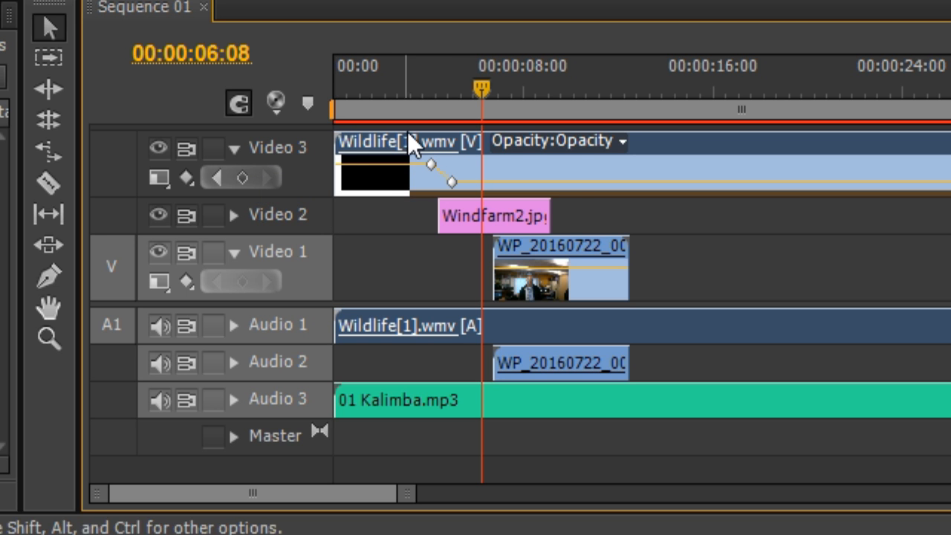
Step: Add an Opacity keyframe at 100% to Windfarm2.jpg on Video 2 at 00:00:06:14
mouse_move(480, 89)
left_mouse_down()
mouse_move(464, 90)
mouse_move(477, 91)
left_mouse_up()
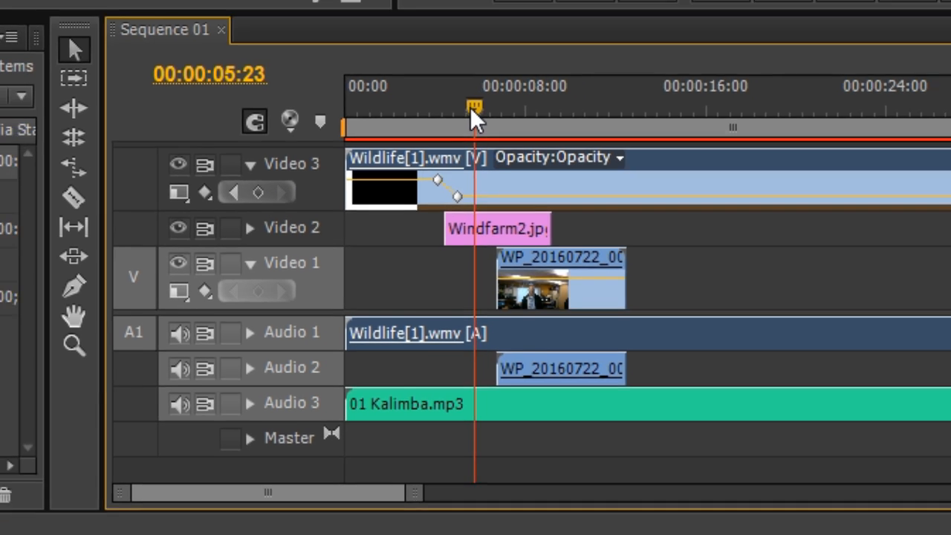
left_click_drag(519, 276, 520, 276)
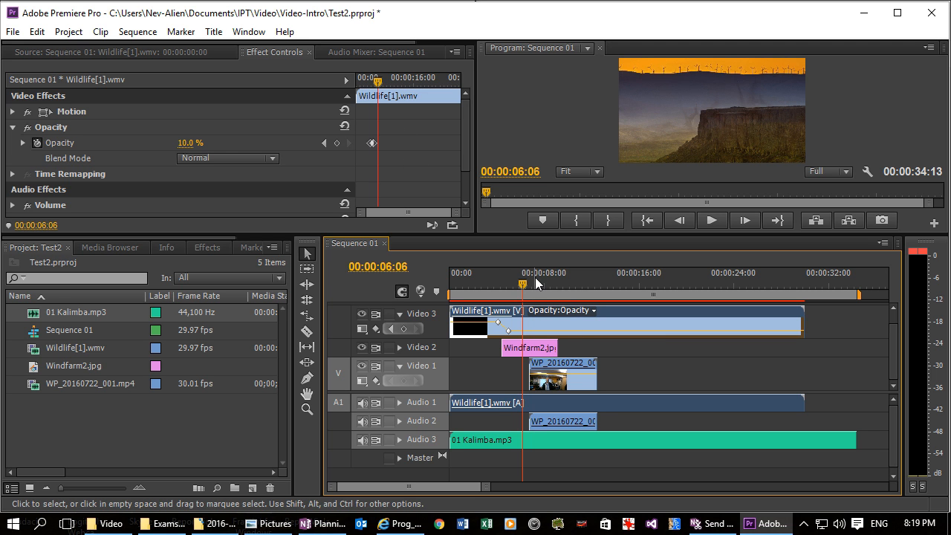
mouse_move(522, 279)
left_mouse_down()
mouse_move(547, 284)
mouse_move(525, 280)
left_mouse_up()
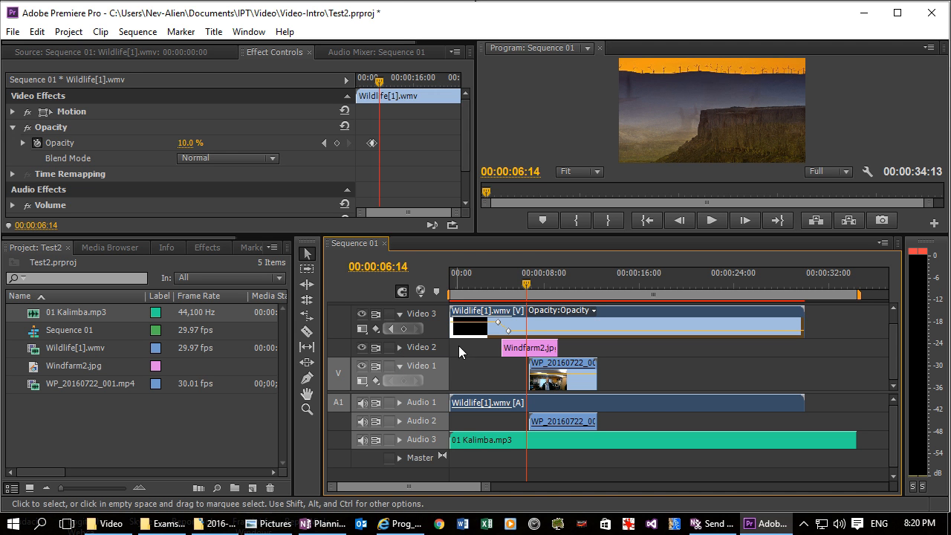
double_click(536, 349)
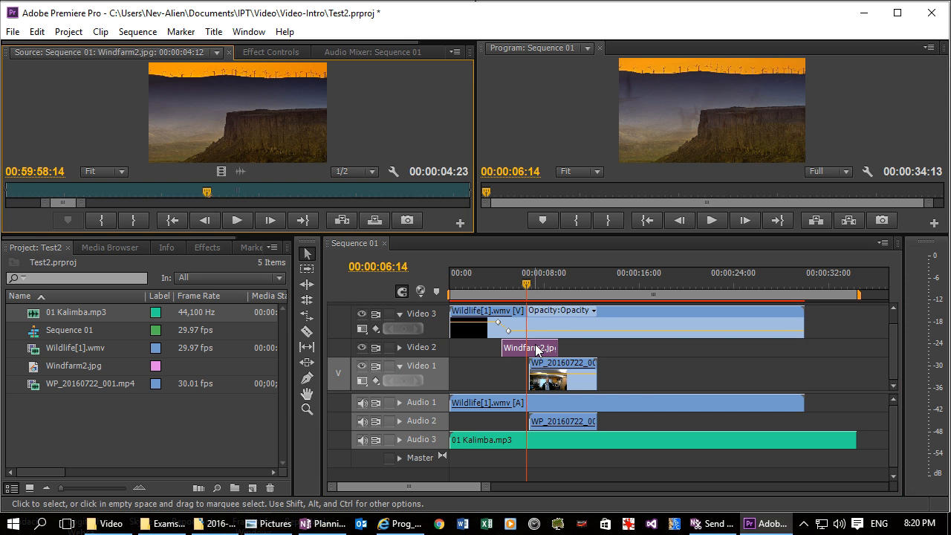
left_click(280, 53)
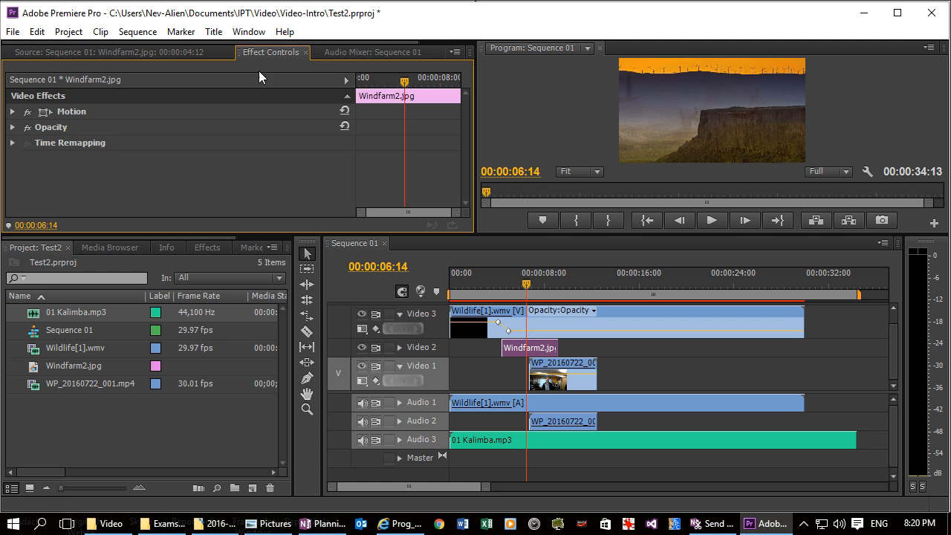
left_click(11, 127)
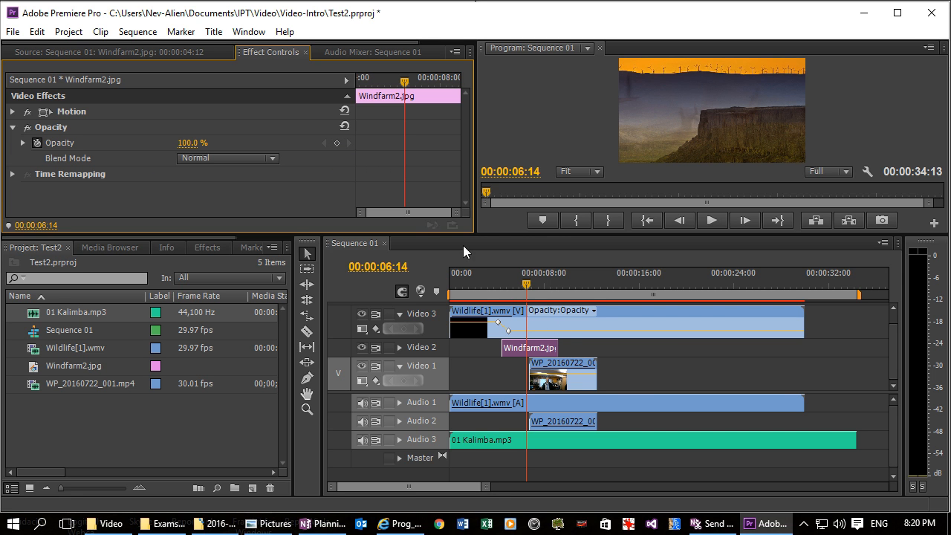
left_click(335, 142)
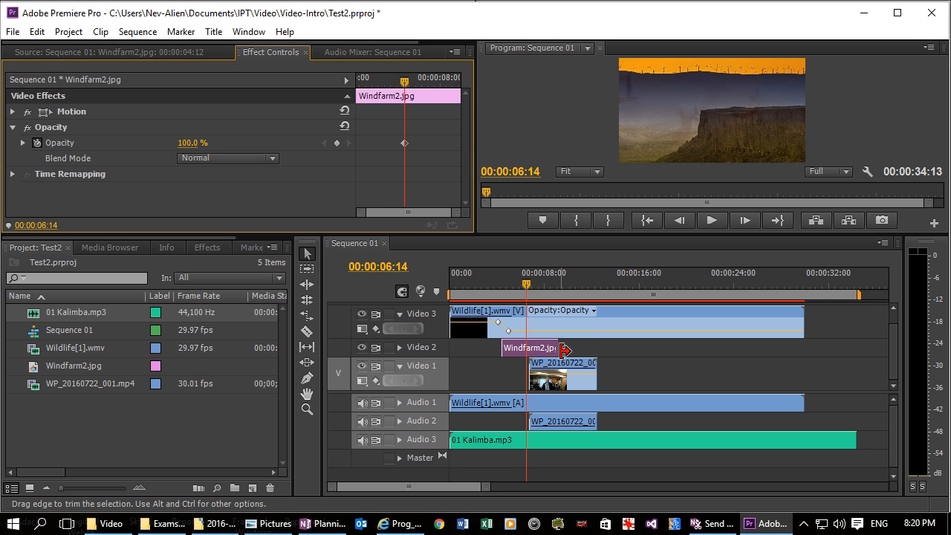
Step: Add a second Opacity keyframe to Windfarm2.jpg at 00:00:07:01 and set its opacity to 10%
left_click(528, 287)
left_click_drag(531, 290, 534, 286)
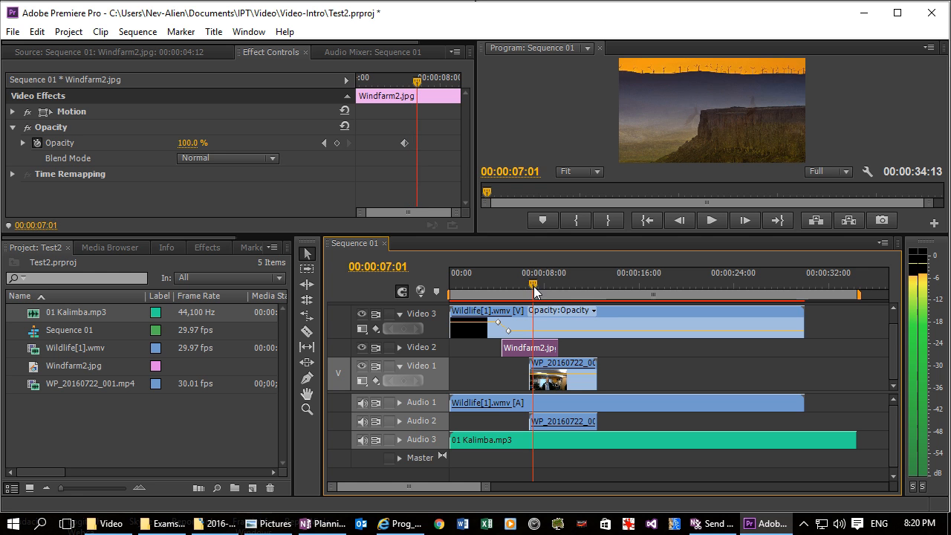
left_click(337, 143)
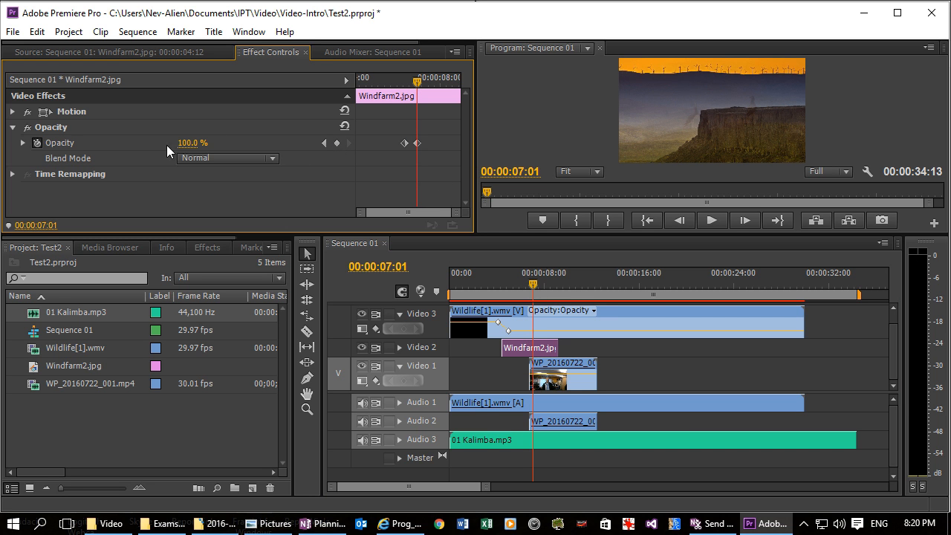
left_click(191, 142)
type("10")
left_click(536, 284)
Step: Play the sequence from about 2 s to about 9 s to check the fades between the three layered clips
left_click(709, 219)
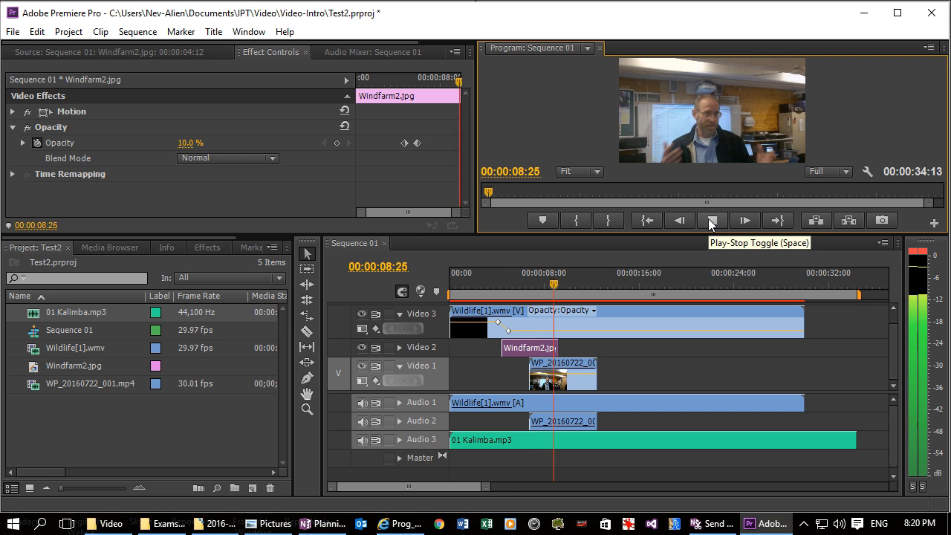
left_click(708, 218)
left_click(476, 274)
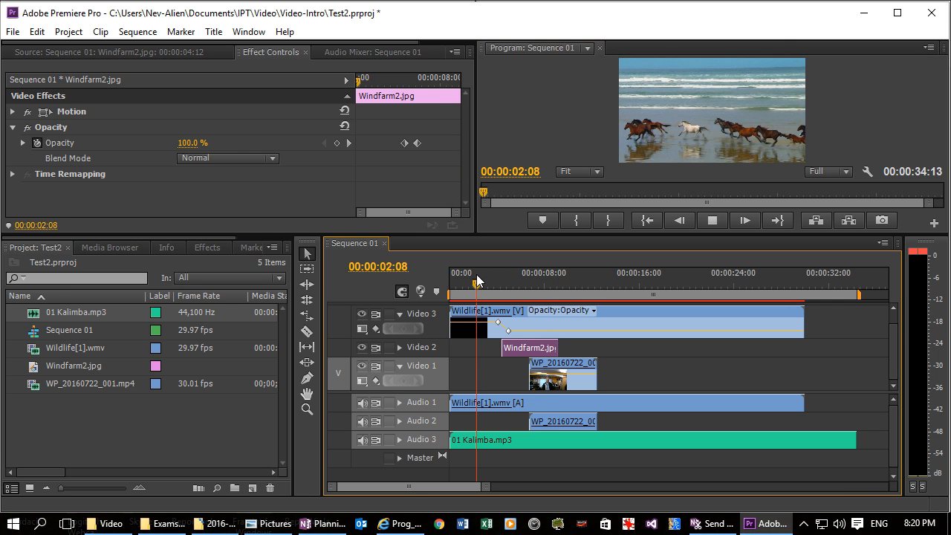
key("space")
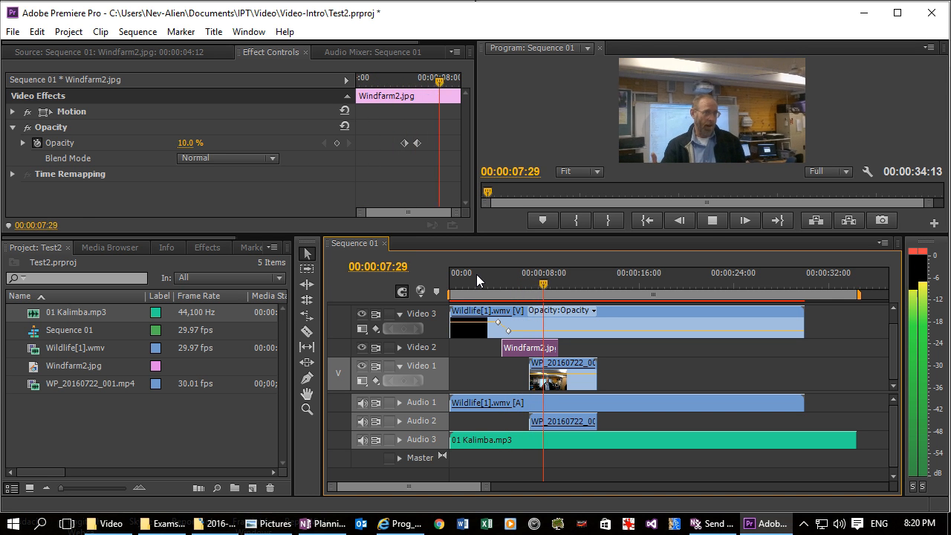
key("space")
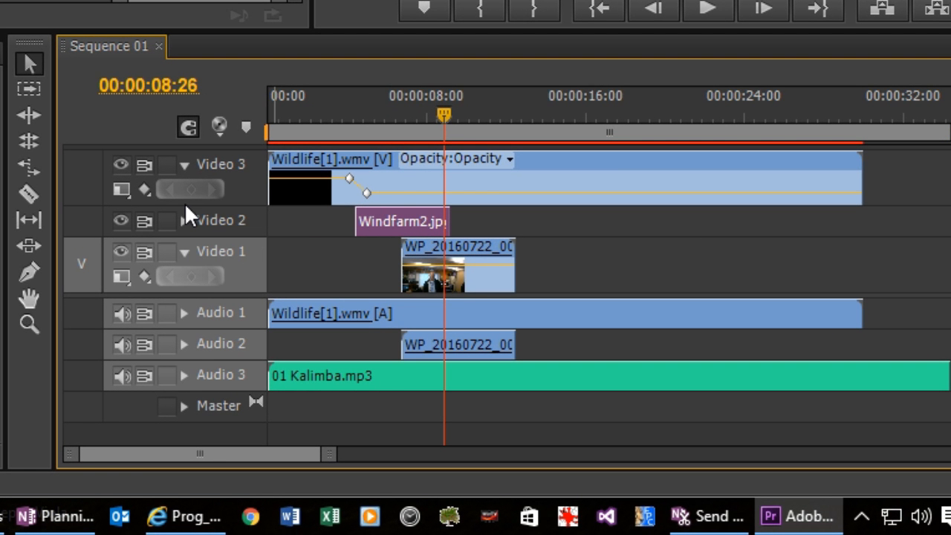
Step: Expand the Video 2 track and increase its height to show the opacity keyframes on Windfarm2.jpg
left_click(183, 217)
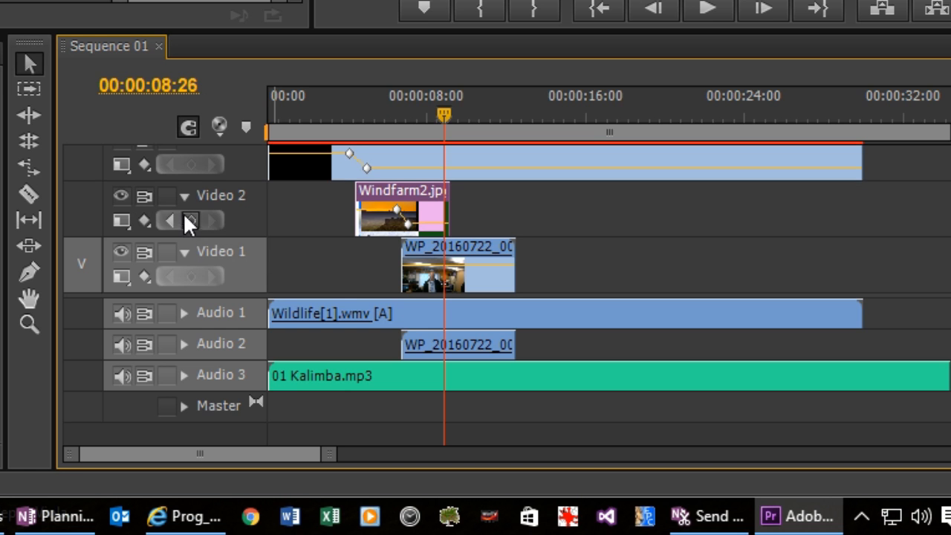
left_click_drag(186, 182, 184, 157)
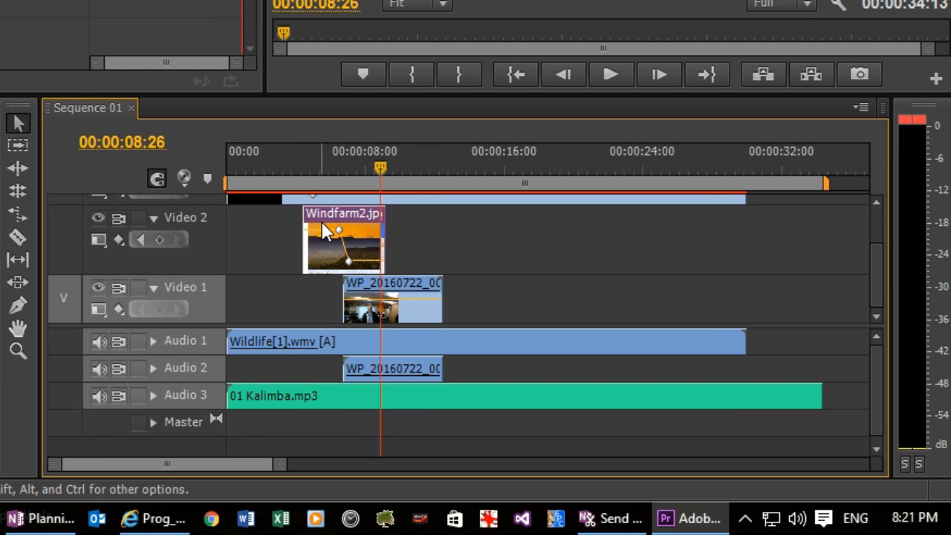
scroll(880, 268, "up", 2)
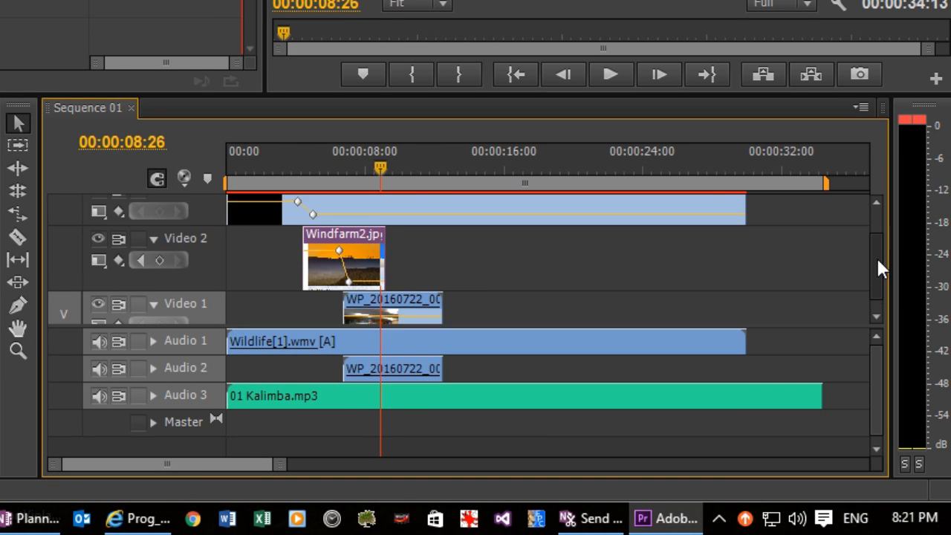
Step: Expand the Audio 1 track and show the Volume effect settings of its Wildlife[1].wmv clip
scroll(880, 256, "down", 2)
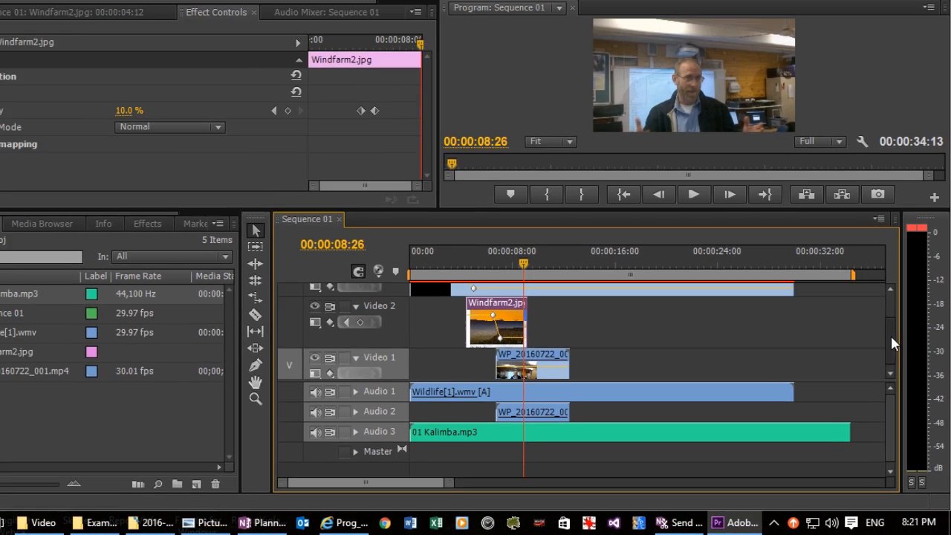
left_click_drag(879, 262, 879, 232)
left_click_drag(894, 328, 895, 337)
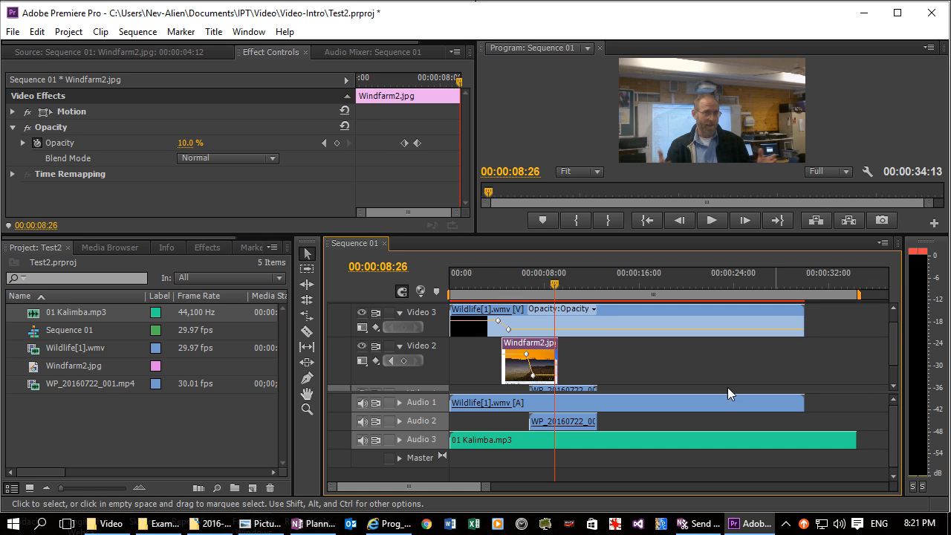
left_click(399, 402)
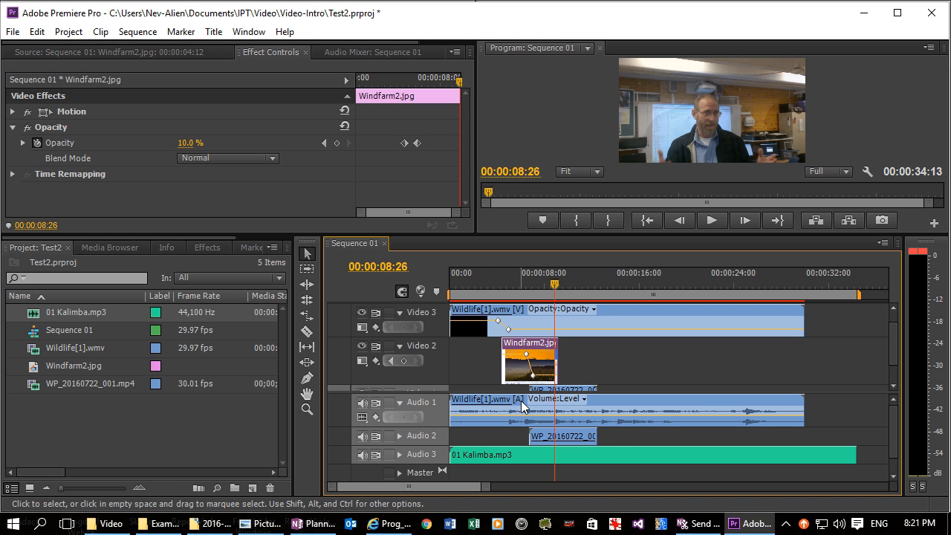
double_click(520, 400)
left_click(280, 51)
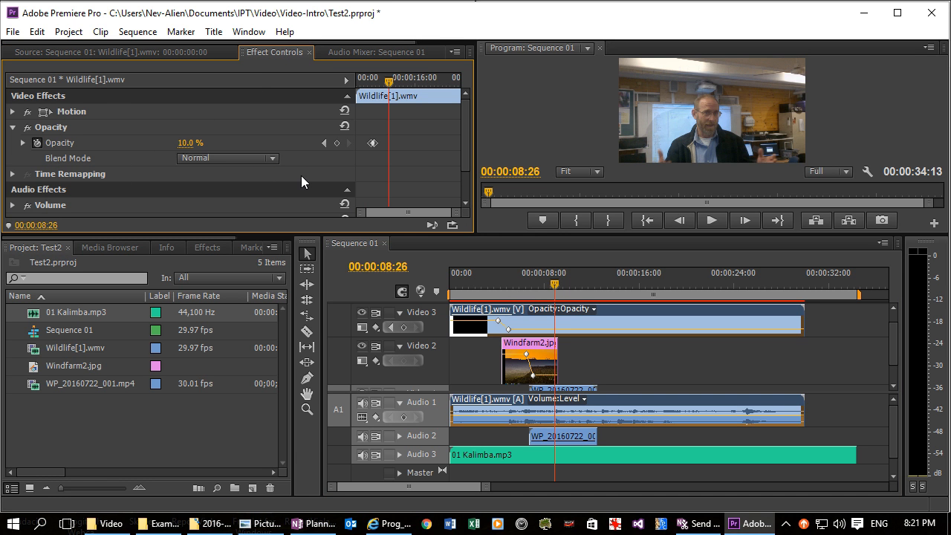
left_click_drag(465, 161, 461, 186)
left_click(13, 160)
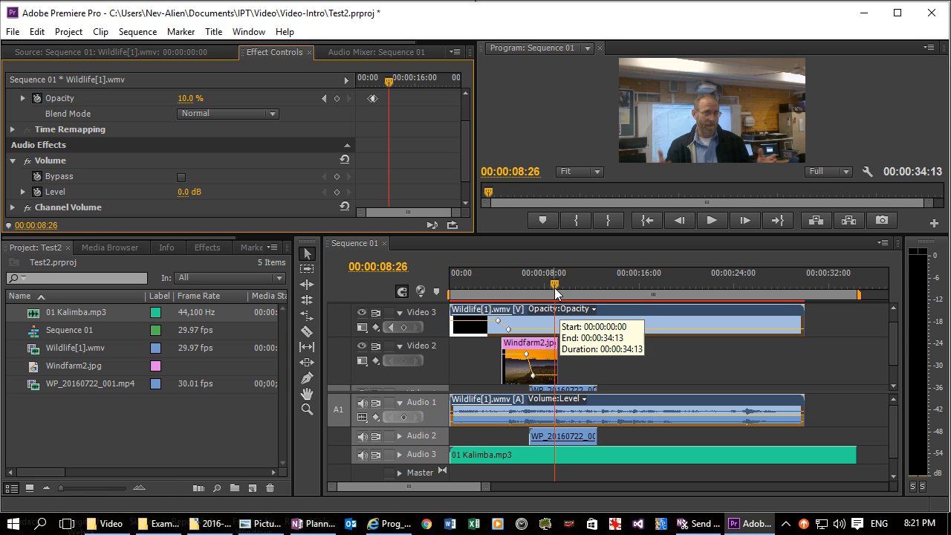
Step: Add a volume Level keyframe at 0.0 dB to Wildlife[1].wmv at 00:00:06:12
left_click_drag(554, 282, 527, 290)
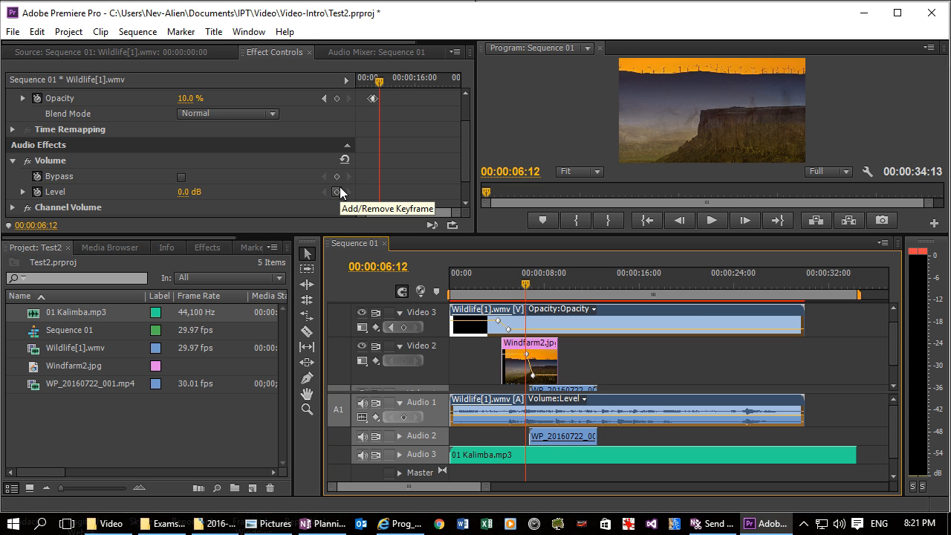
left_click(13, 209)
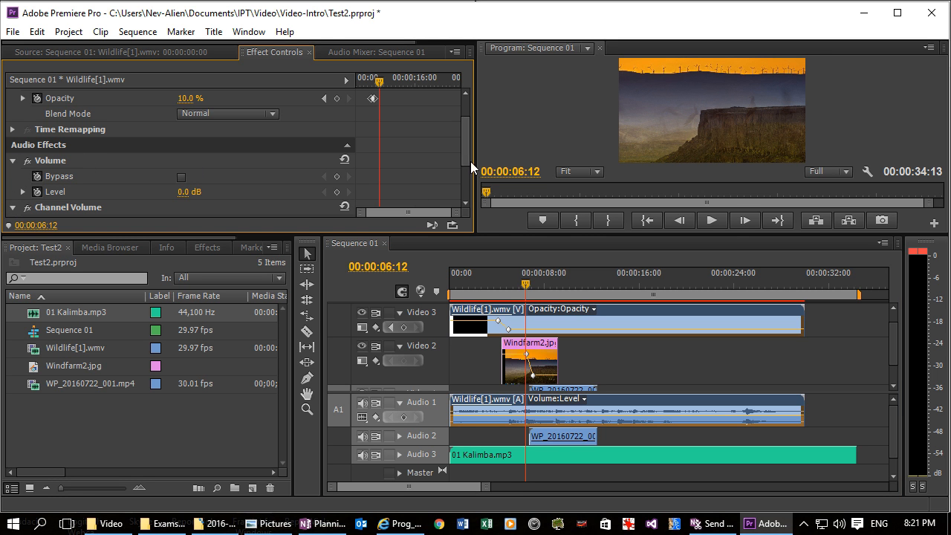
mouse_move(464, 142)
left_mouse_down()
mouse_move(460, 172)
mouse_move(460, 154)
left_mouse_up()
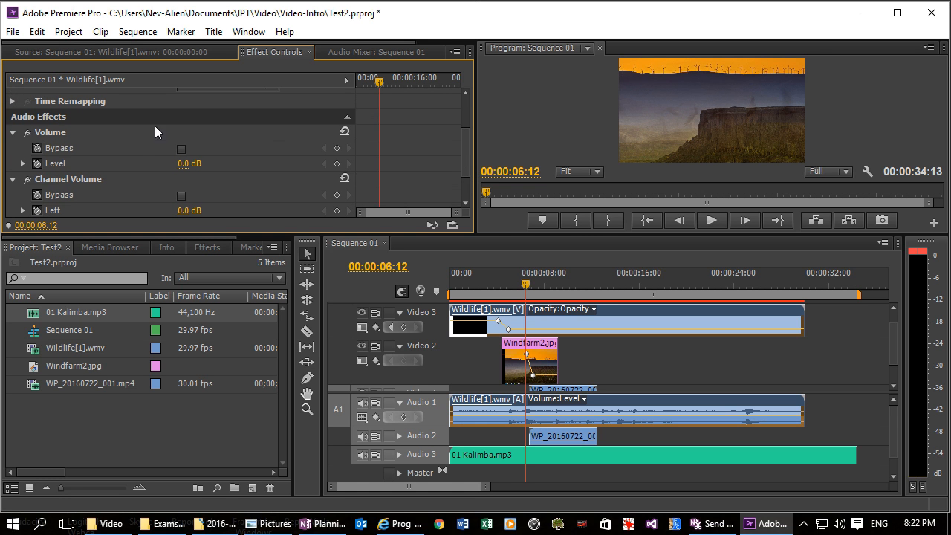
left_click(22, 164)
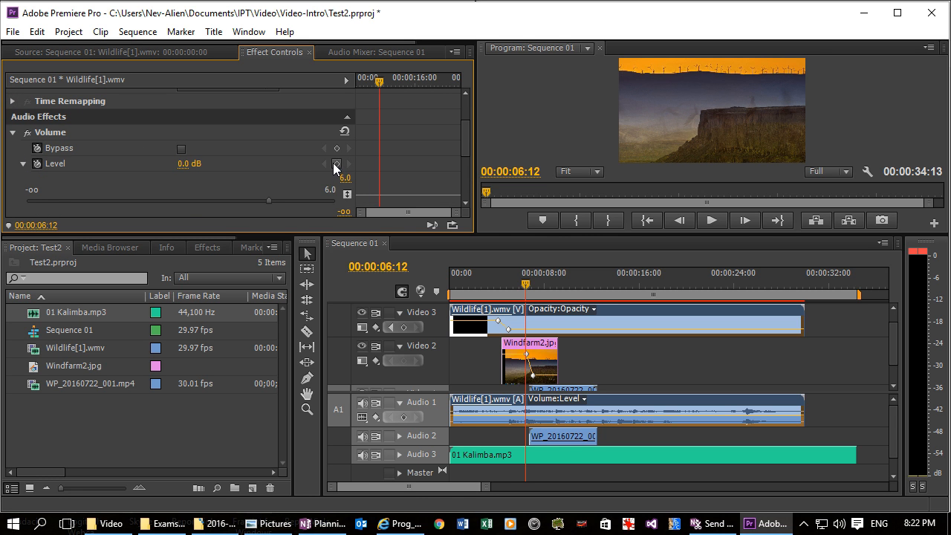
left_click(336, 165)
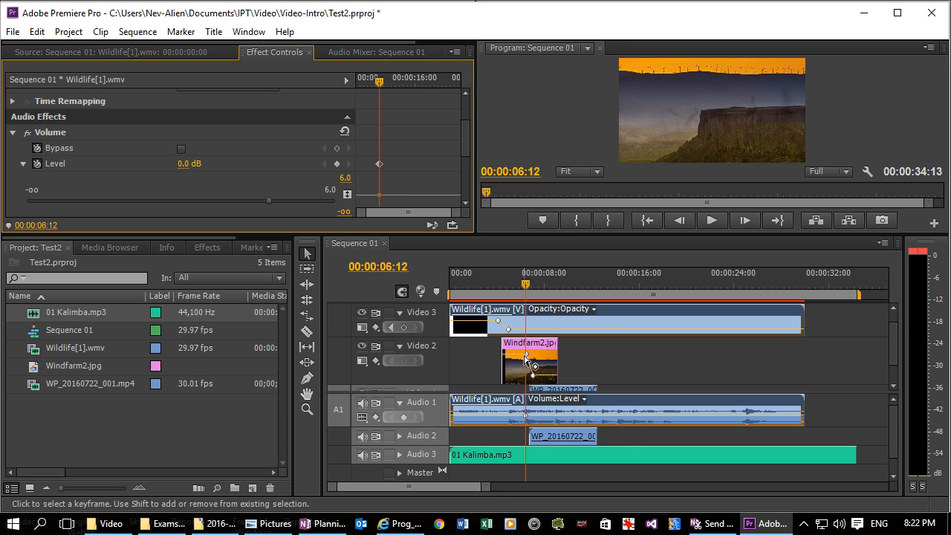
Step: Add a second Level keyframe to Wildlife[1].wmv at 00:00:07:03, set it to -39.8 dB, and make the Audio 1 track slightly taller
left_click_drag(528, 282, 537, 281)
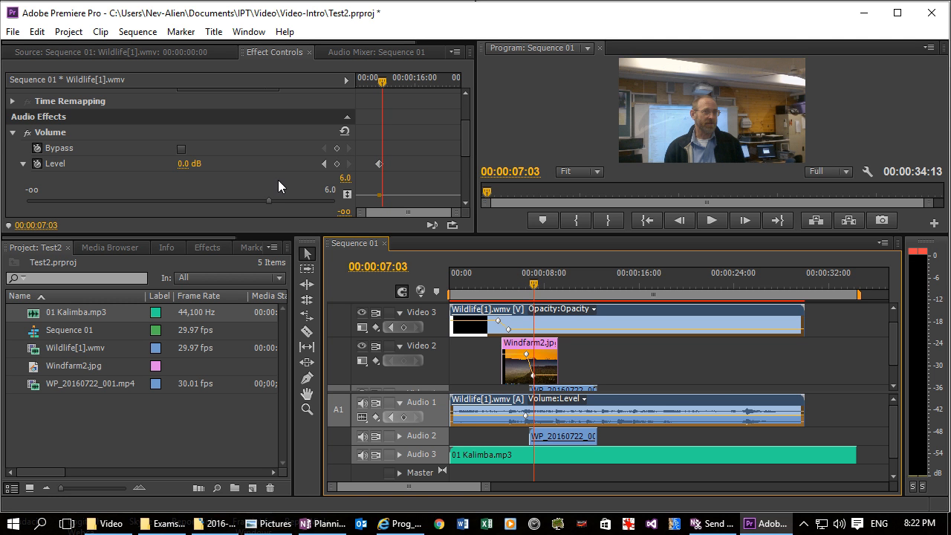
left_click(336, 164)
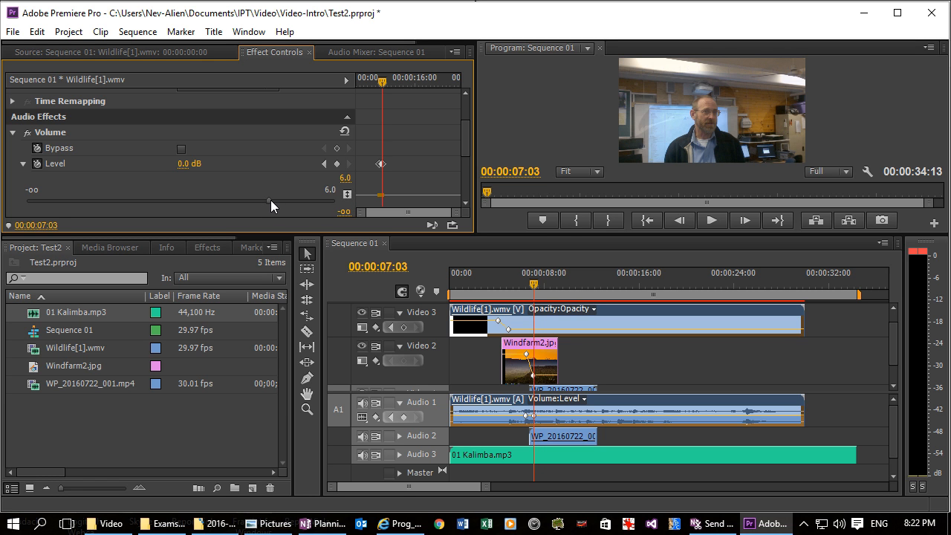
left_click_drag(268, 199, 99, 197)
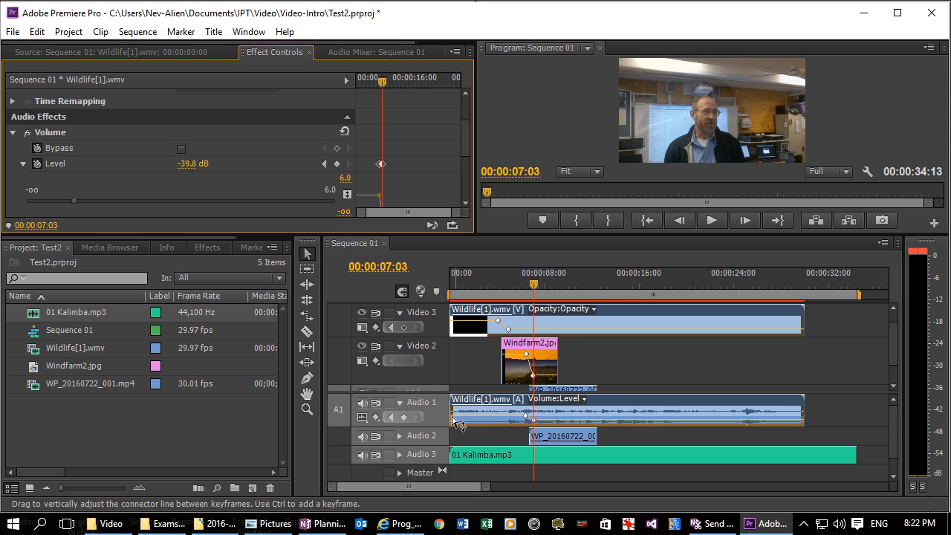
left_click_drag(429, 425, 429, 432)
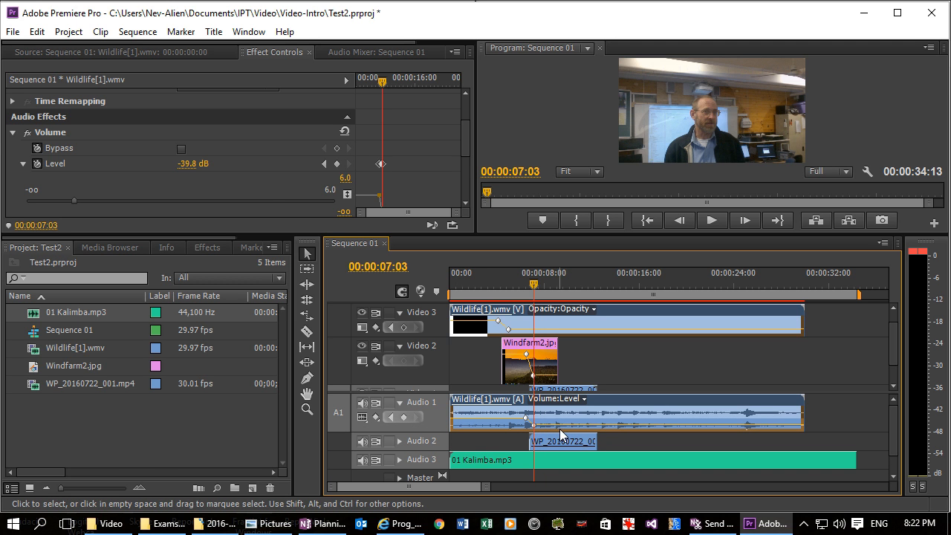
Step: Play the sequence from about 6 s to about 8.5 s to check the Wildlife[1].wmv audio fade
left_click_drag(535, 285, 520, 284)
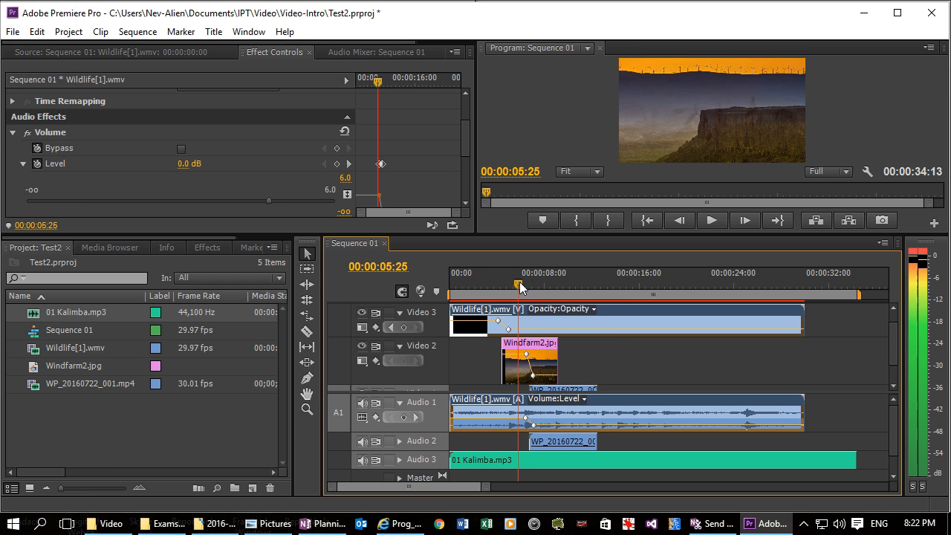
key("space")
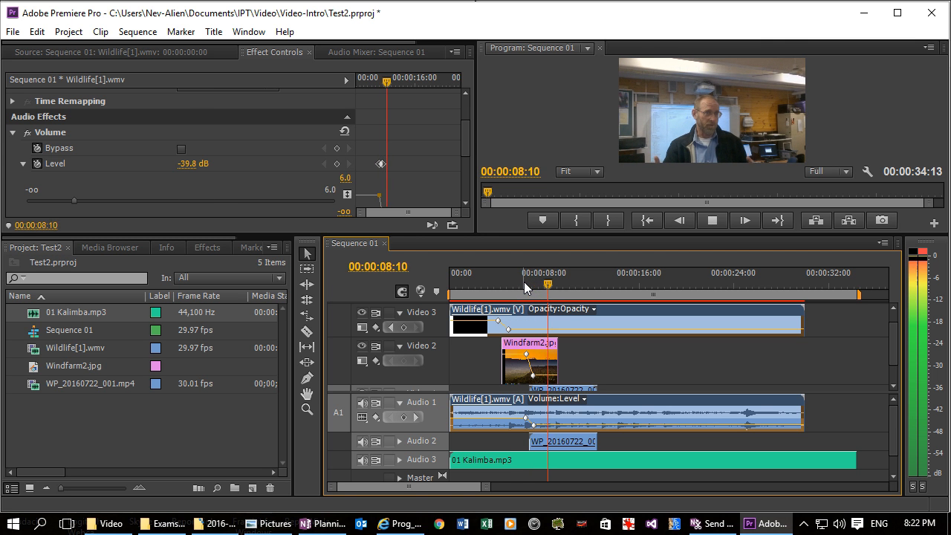
key("space")
Step: Set the volume Level of 01 Kalimba.mp3 on Audio 3 to -99.1 dB at 00:00:08:17
left_click(522, 463)
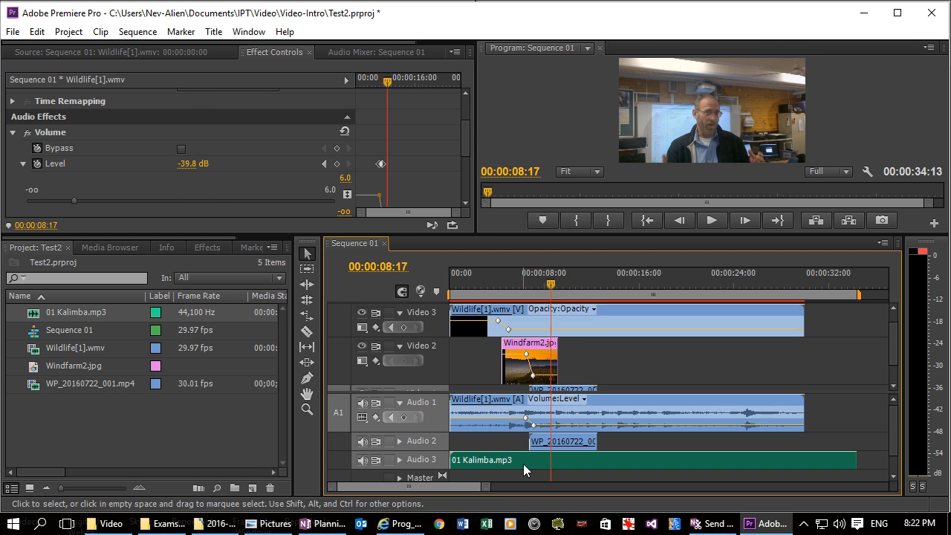
double_click(523, 463)
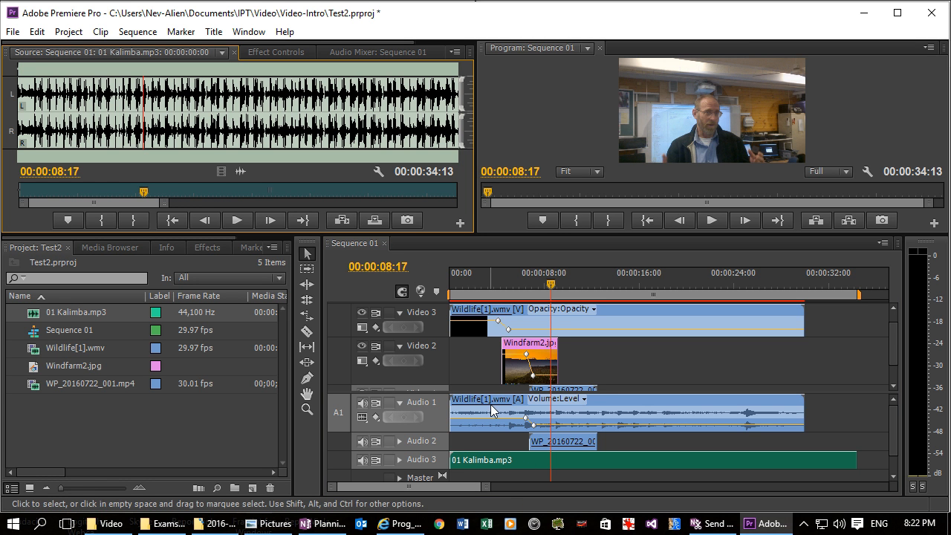
left_click(273, 52)
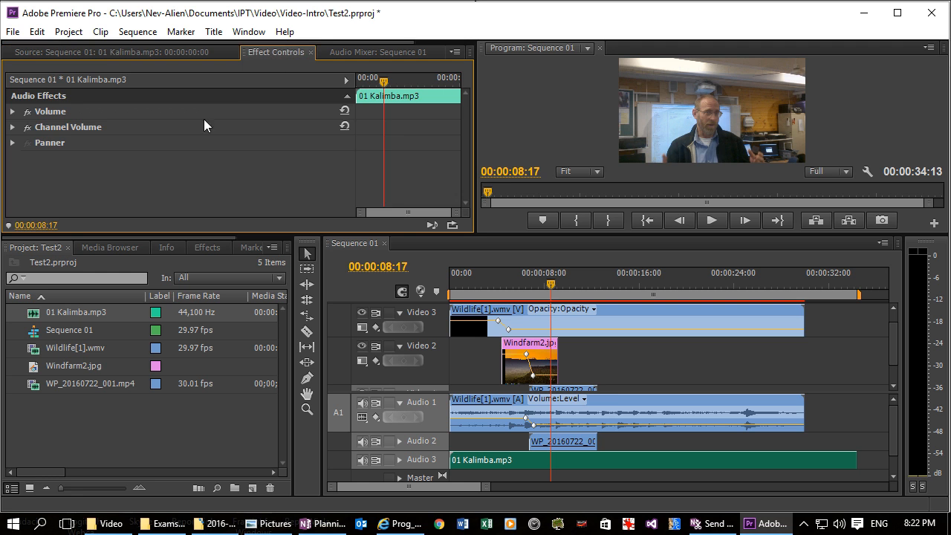
left_click(12, 127)
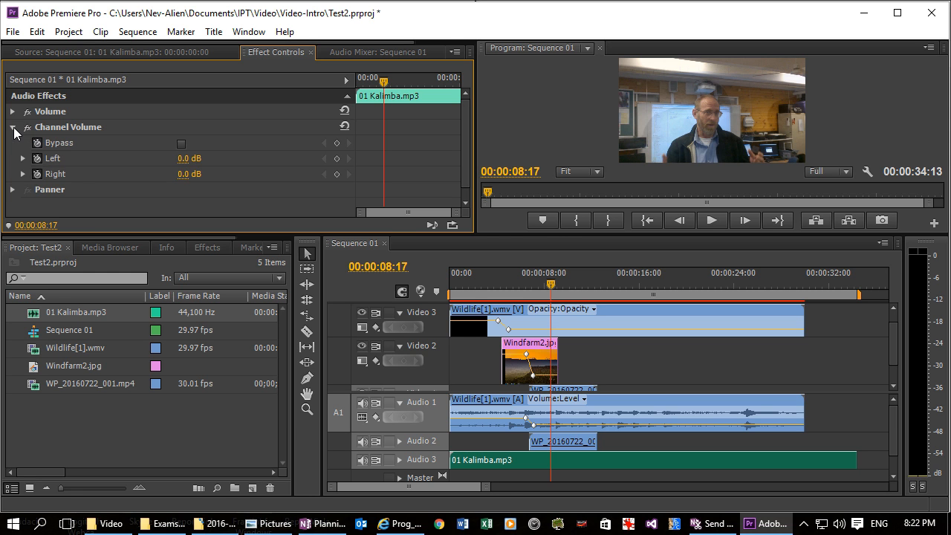
left_click(13, 127)
left_click(13, 112)
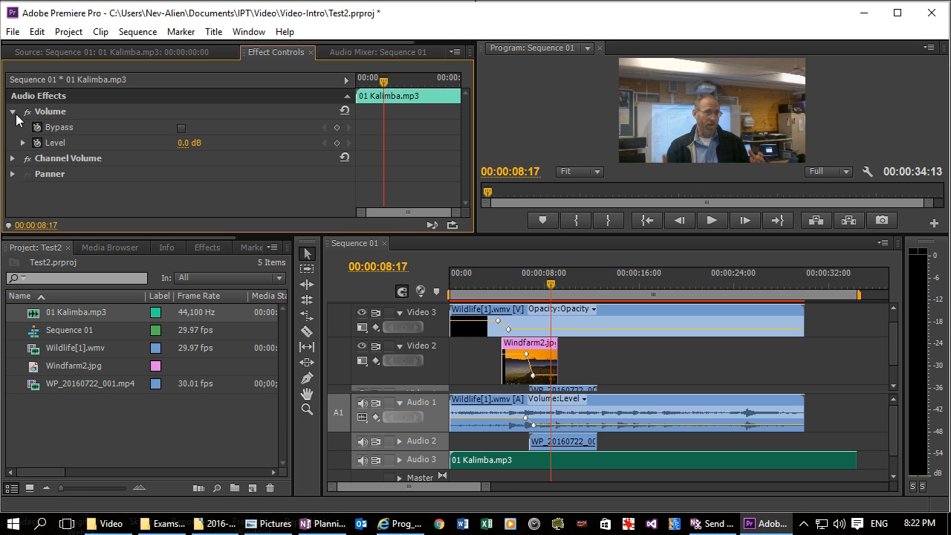
left_click(22, 142)
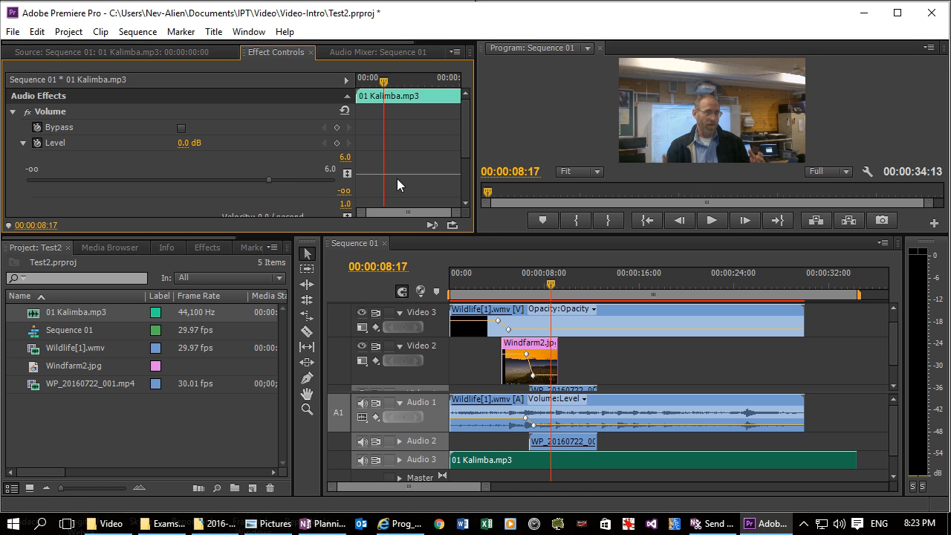
left_click_drag(268, 181, 90, 185)
left_click_drag(35, 178, 31, 178)
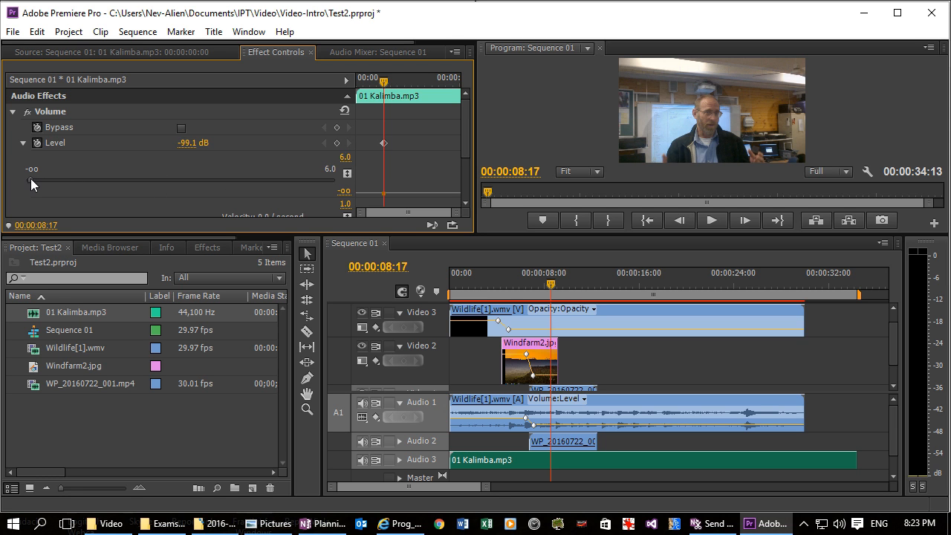
Step: Play the sequence from about 2 s to about 9 s to check the sound with 01 Kalimba.mp3 turned down
left_click(476, 274)
key("space")
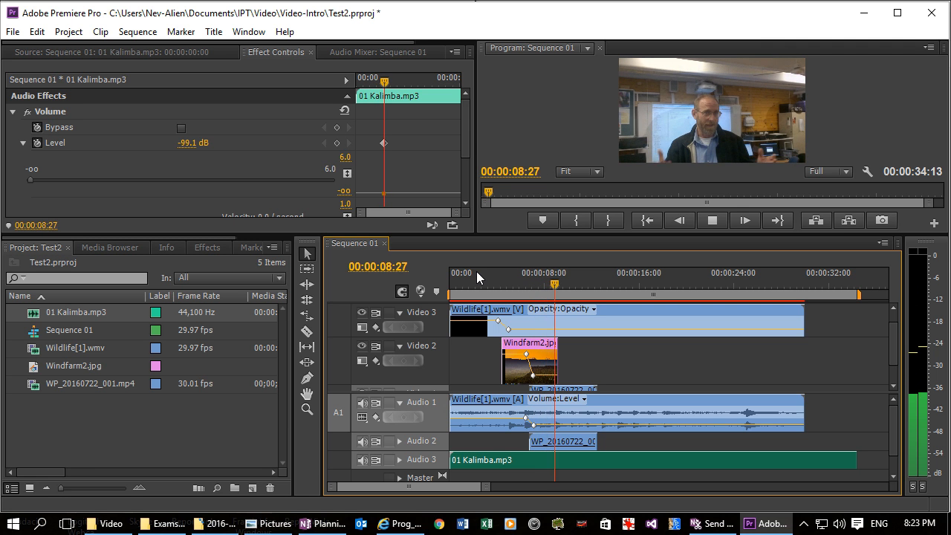
key("space")
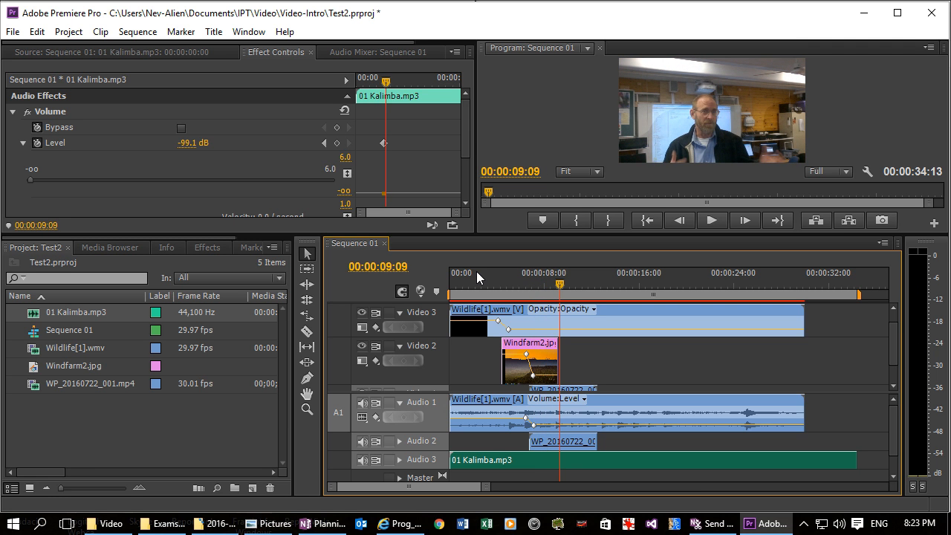
Step: Expand the Audio 2 track and set the volume Level of WP_20160722_001.mp4 to 5.3 dB at 00:00:09:09
left_click(572, 444)
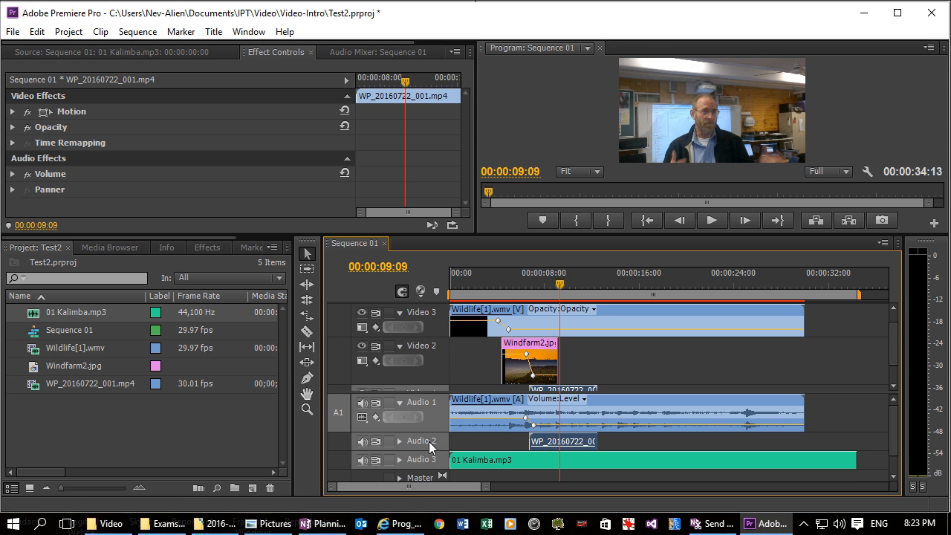
left_click(399, 441)
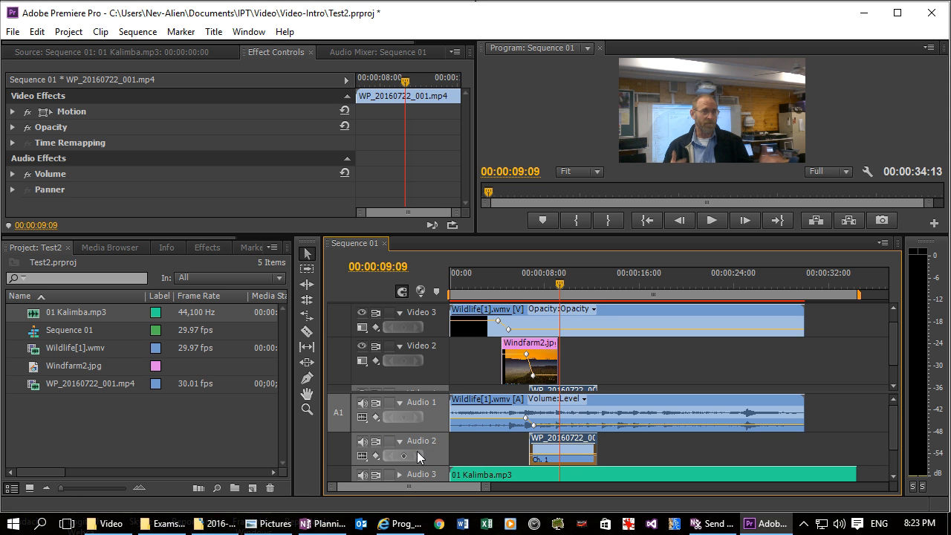
double_click(568, 448)
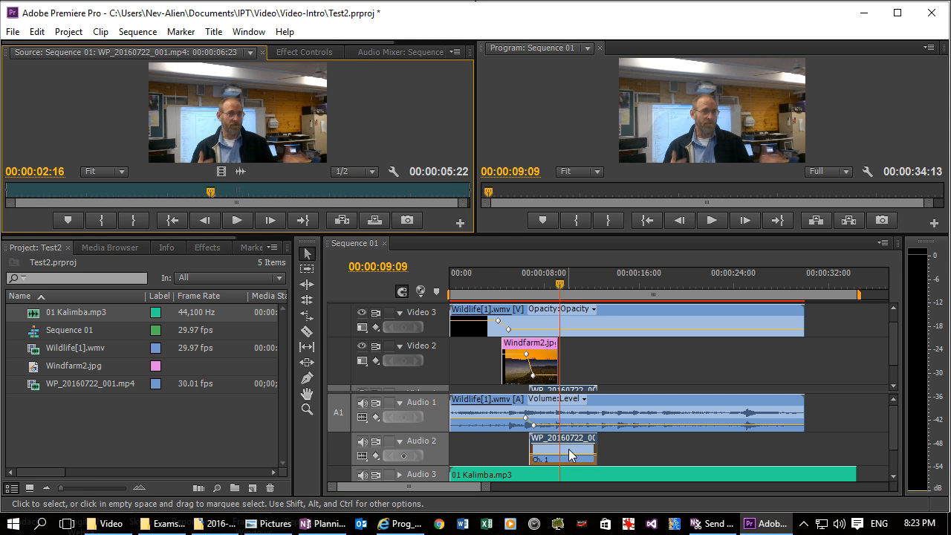
left_click(310, 55)
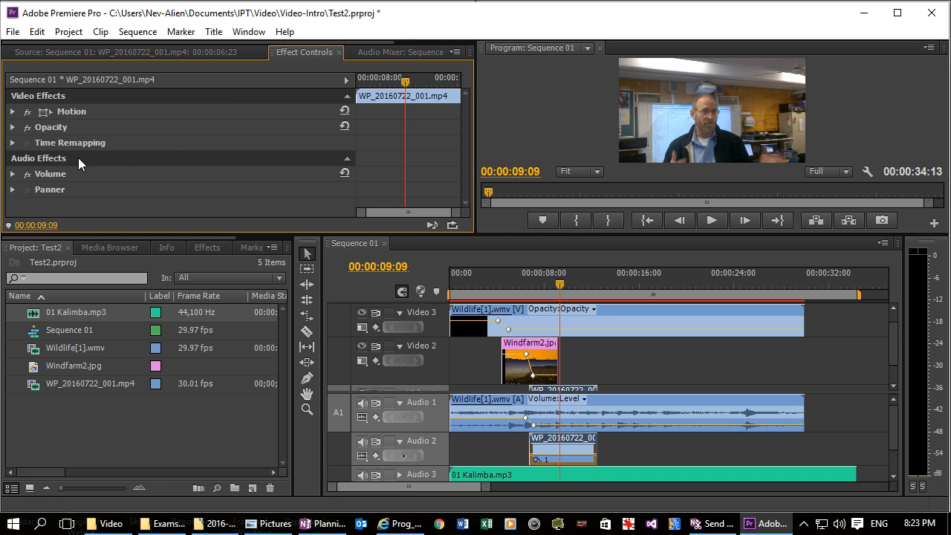
left_click(13, 175)
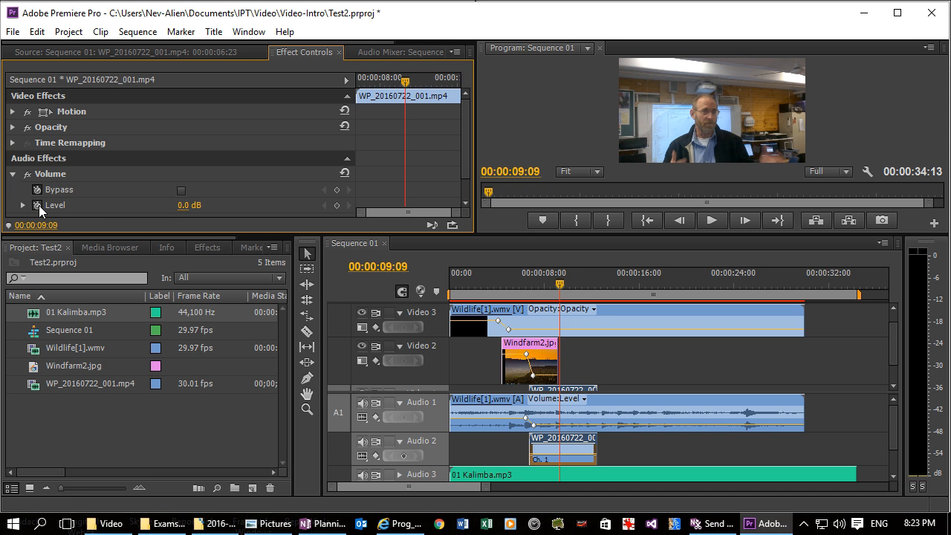
left_click(23, 206)
left_click_drag(466, 137, 467, 156)
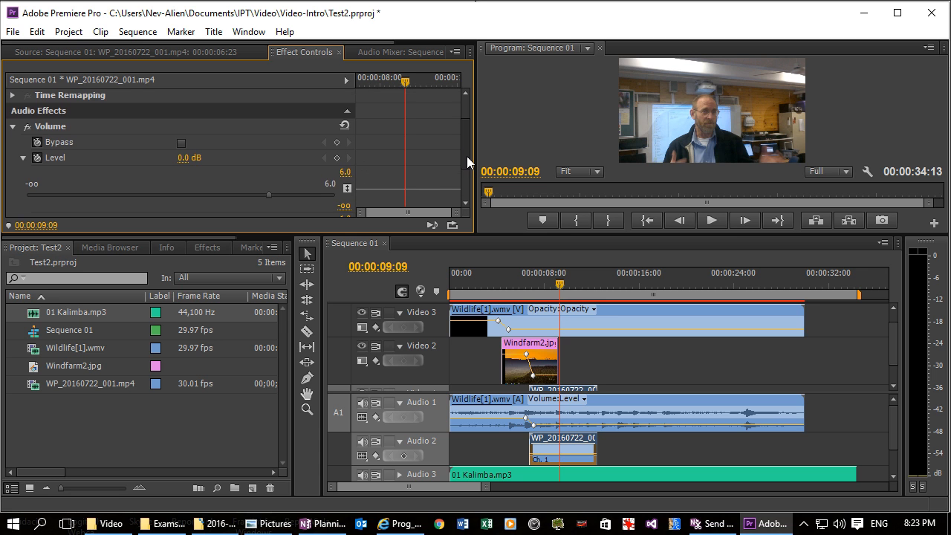
left_click_drag(271, 193, 326, 201)
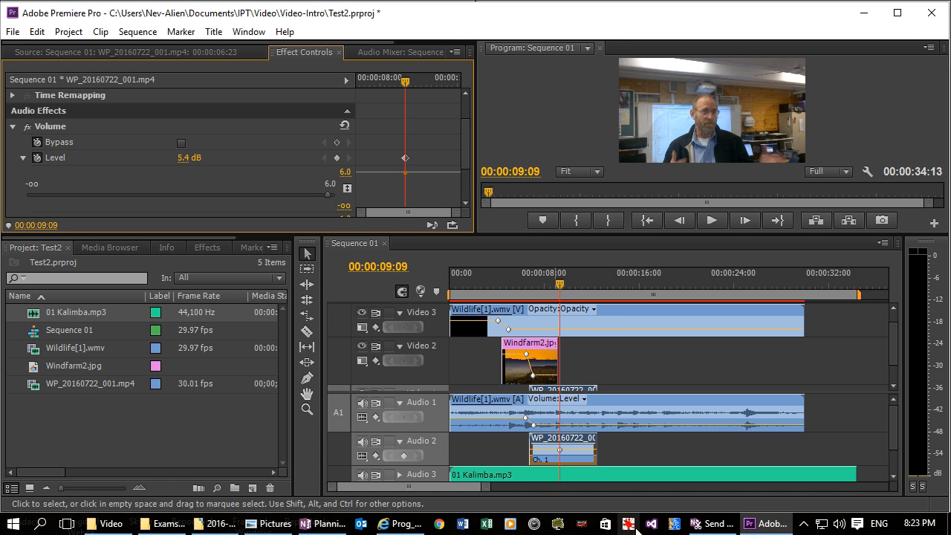
mouse_move(324, 195)
left_mouse_down()
mouse_move(273, 193)
mouse_move(346, 201)
mouse_move(313, 198)
mouse_move(326, 198)
left_mouse_up()
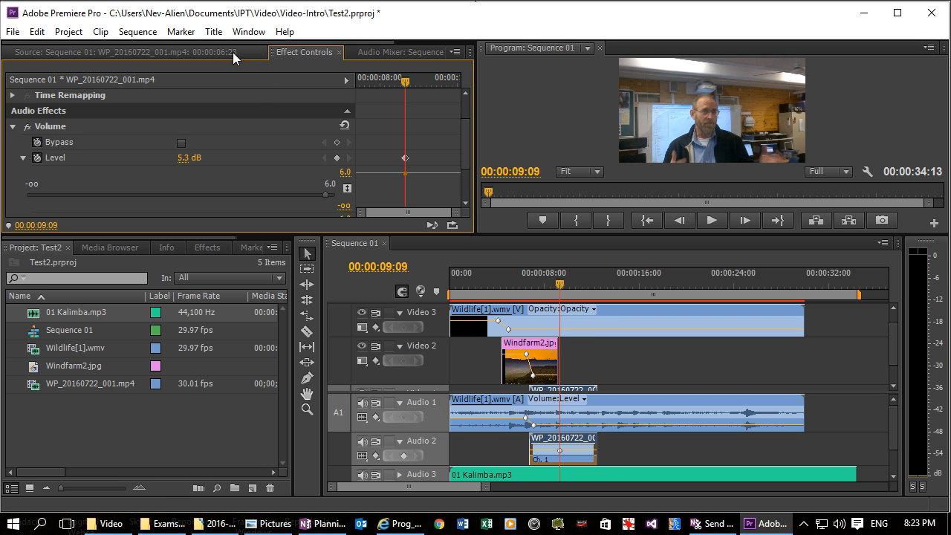
Step: Play the sequence from about 2 s to about 14 s to check the adjusted audio levels of all three tracks
left_click_drag(561, 283, 473, 283)
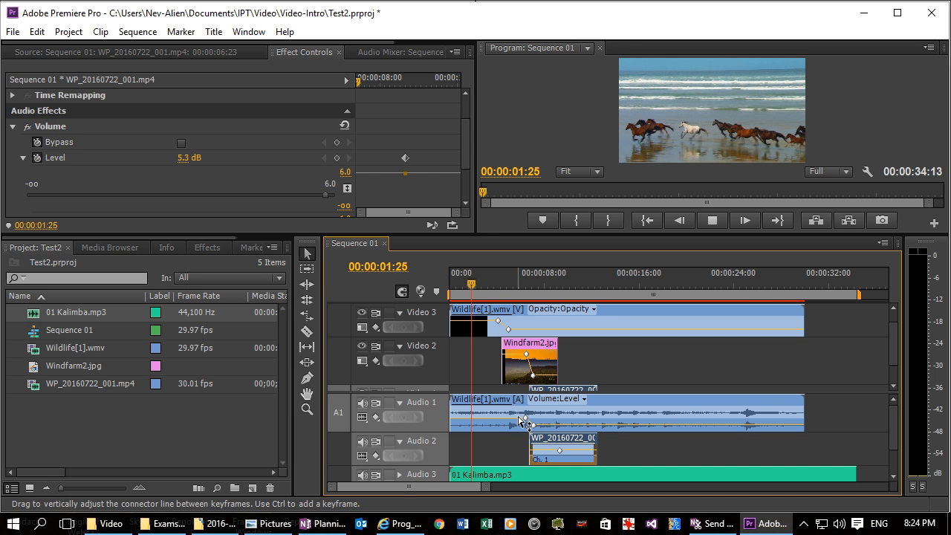
key("space")
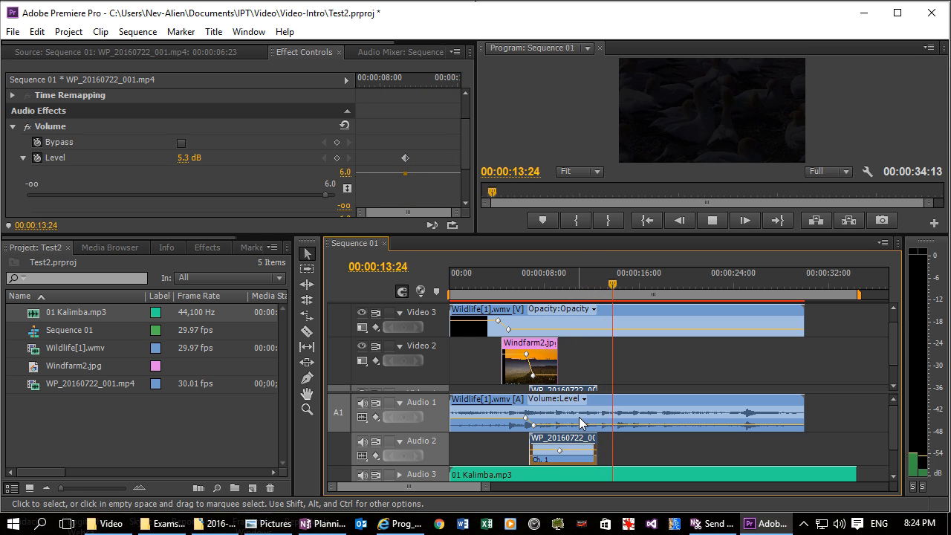
key("space")
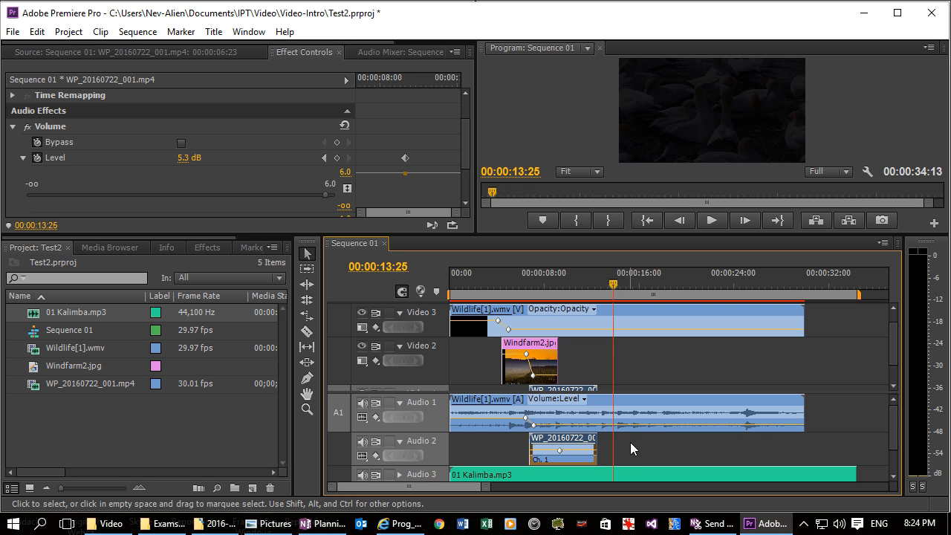